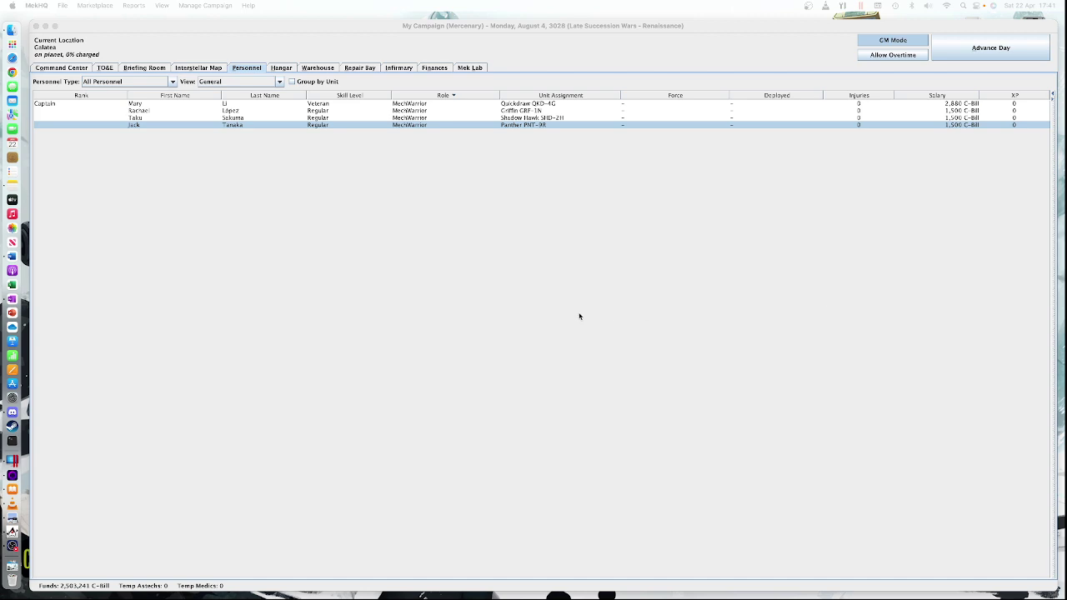
{"action": "left_click", "coordinate": [90, 6]}
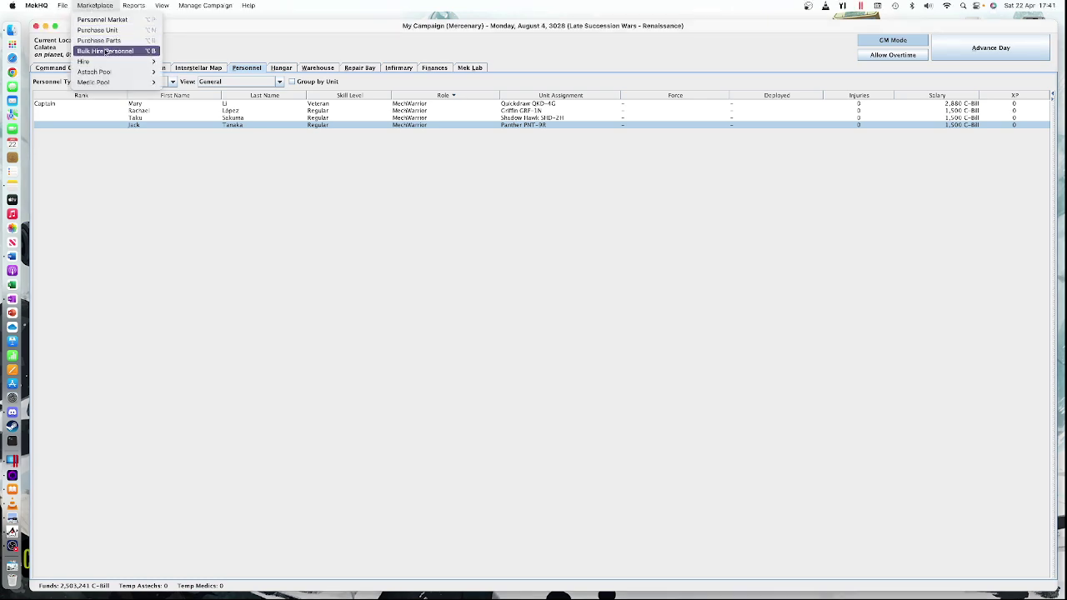
{"action": "mouse_move", "coordinate": [106, 65]}
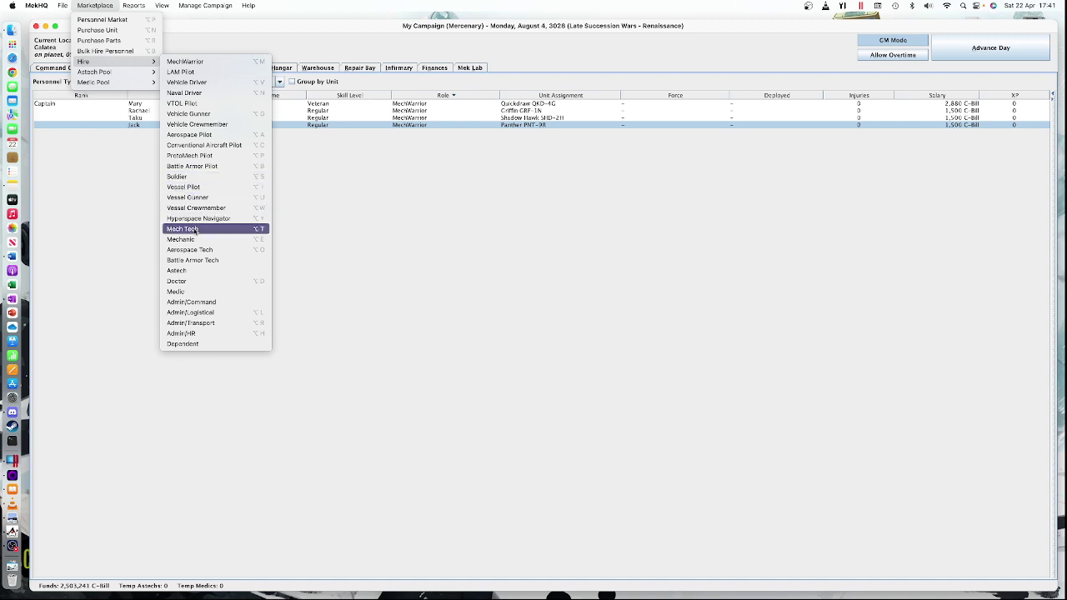
{"action": "left_click", "coordinate": [195, 230]}
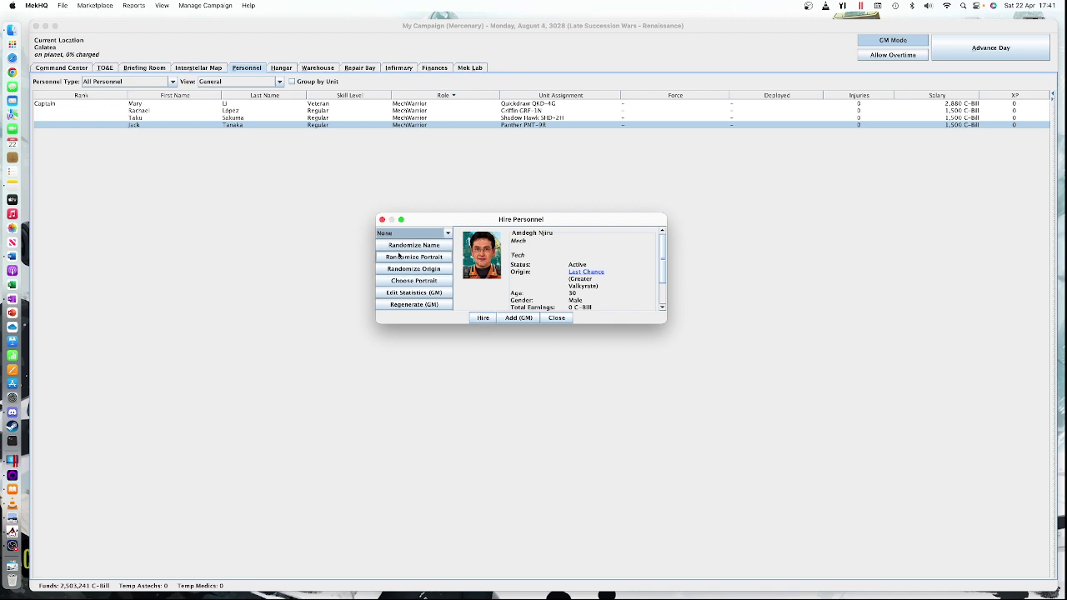
{"action": "left_click", "coordinate": [381, 219]}
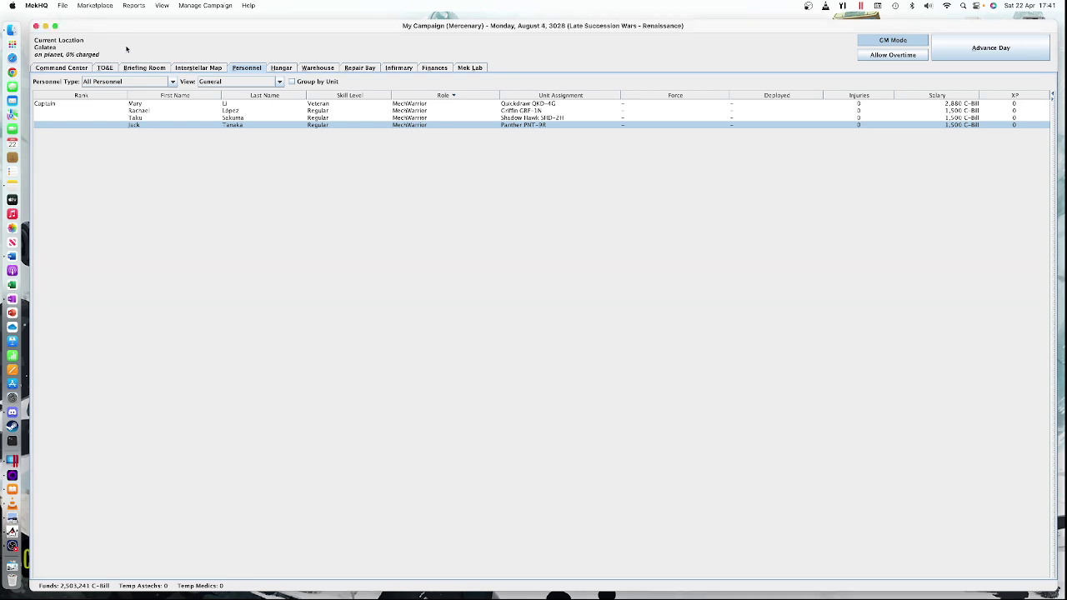
Step: Bulk hire four Mech Techs with no rank and leave the hiring dialog
{"action": "left_click", "coordinate": [106, 7]}
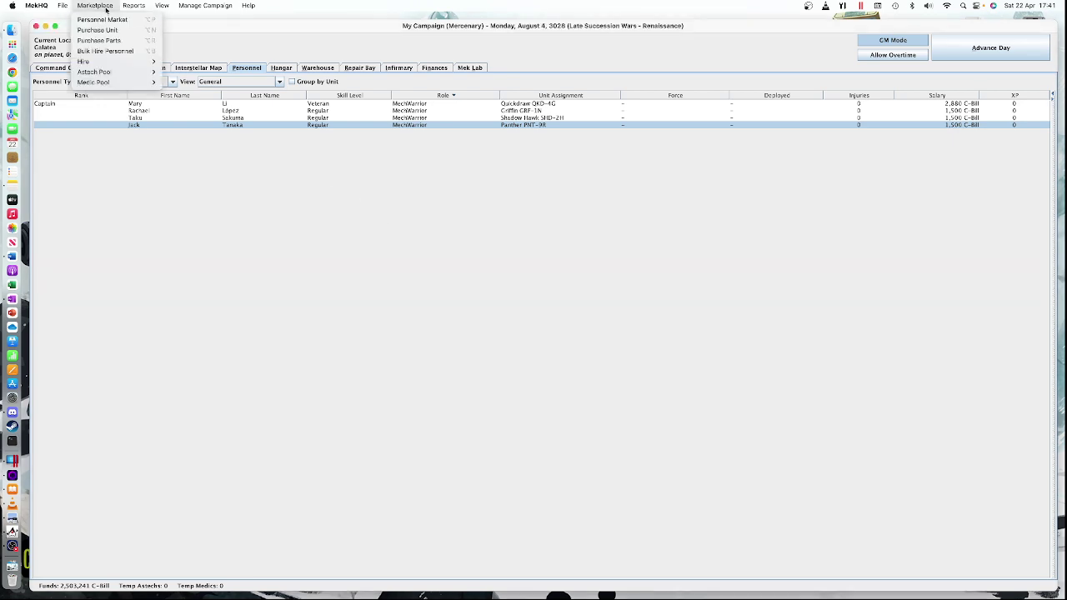
{"action": "left_click", "coordinate": [109, 51]}
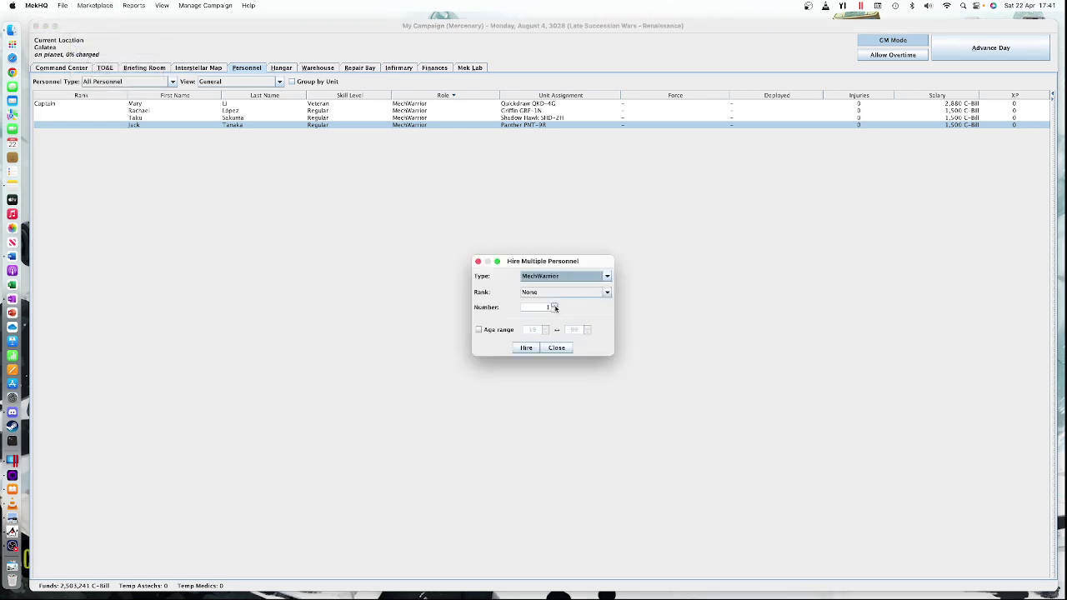
{"action": "left_click", "coordinate": [555, 305]}
{"action": "left_click", "coordinate": [554, 305]}
{"action": "left_click", "coordinate": [554, 306]}
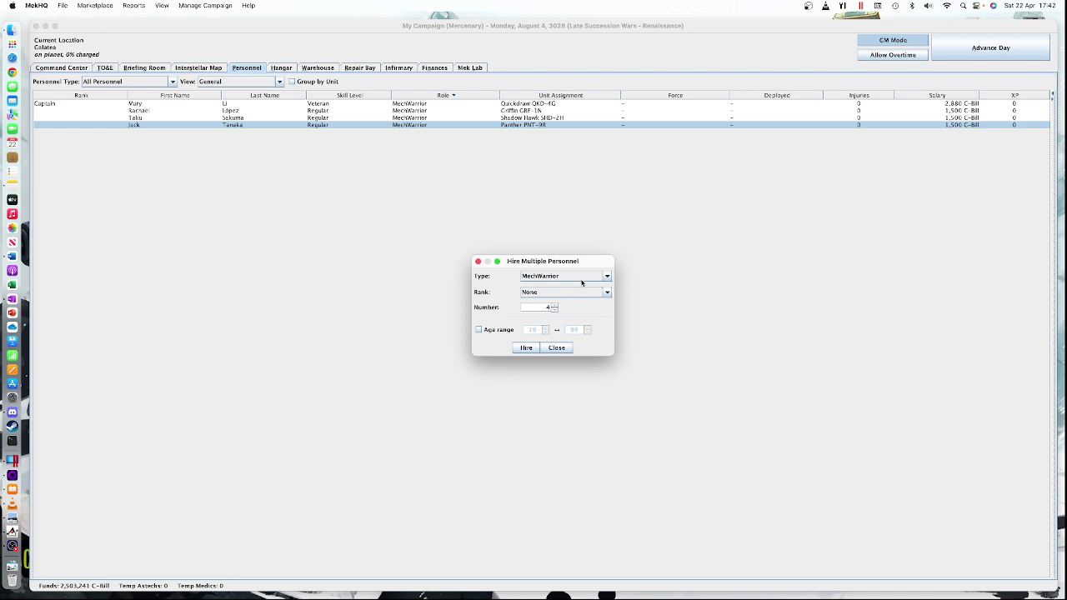
{"action": "left_click", "coordinate": [582, 279]}
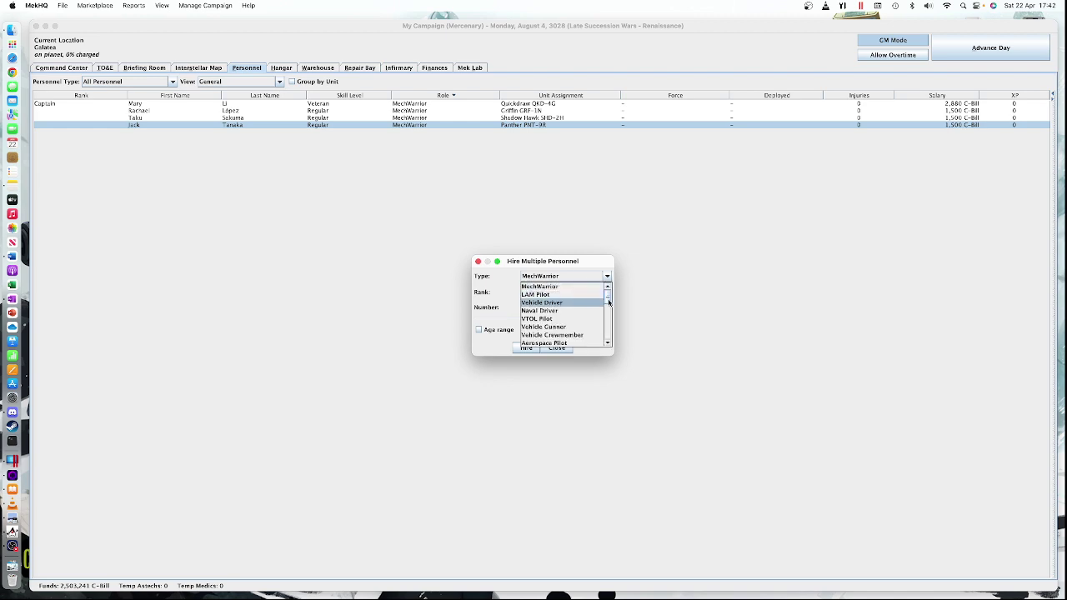
{"action": "scroll", "coordinate": [606, 315], "scroll_direction": "down", "scroll_amount": 3}
{"action": "scroll", "coordinate": [606, 314], "scroll_direction": "down", "scroll_amount": 3}
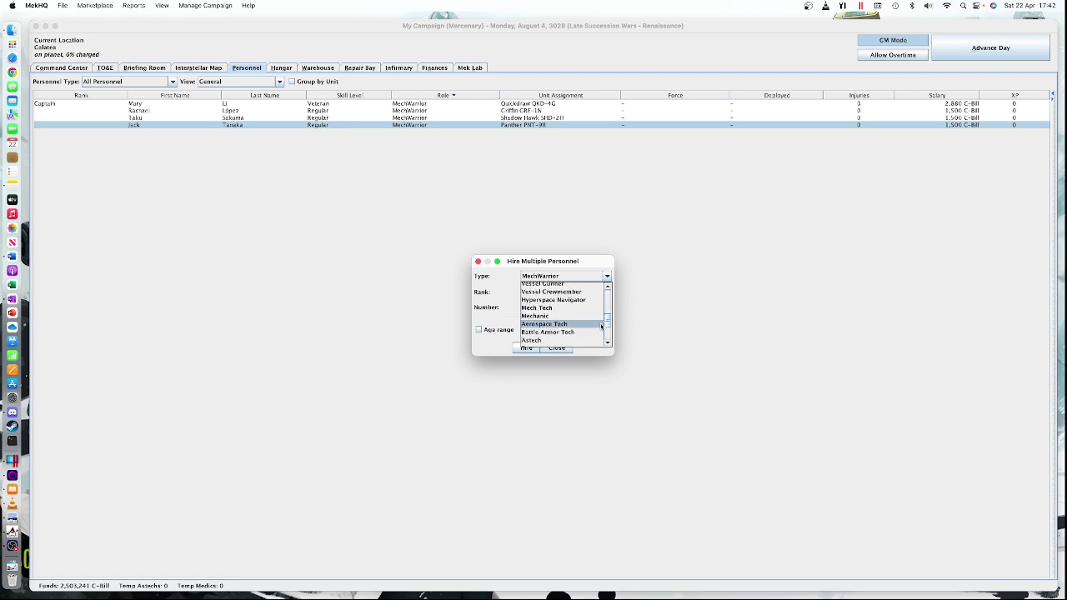
{"action": "left_click", "coordinate": [578, 309]}
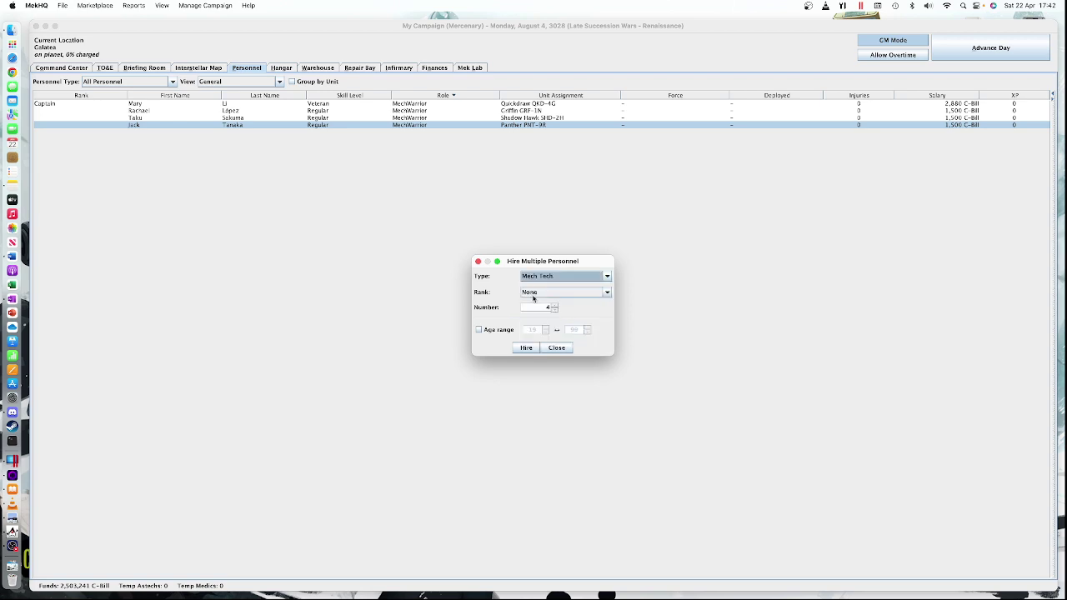
{"action": "left_click", "coordinate": [526, 347]}
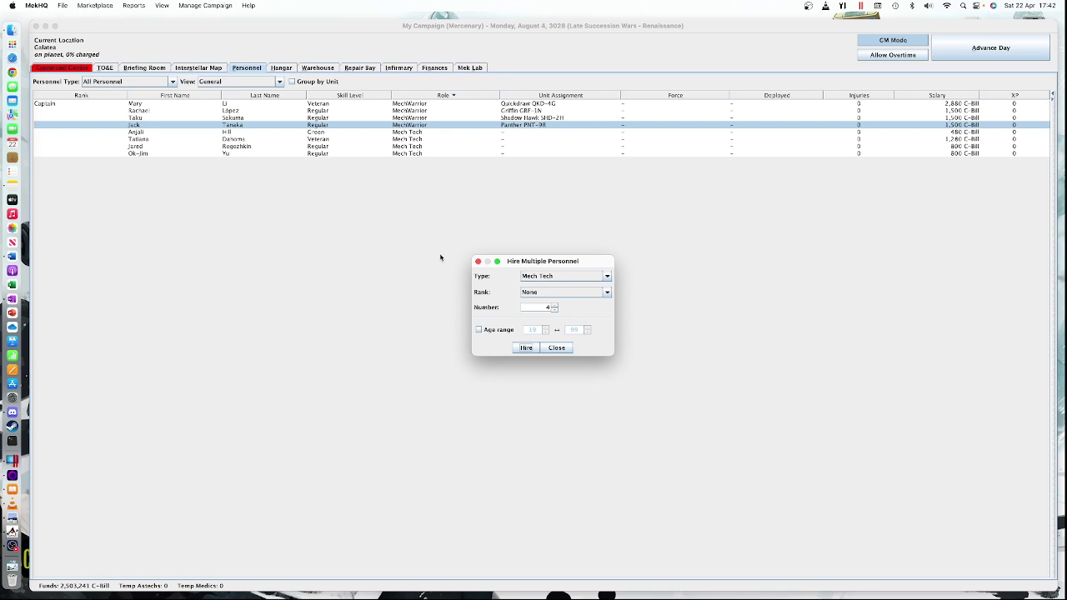
{"action": "left_click", "coordinate": [478, 261]}
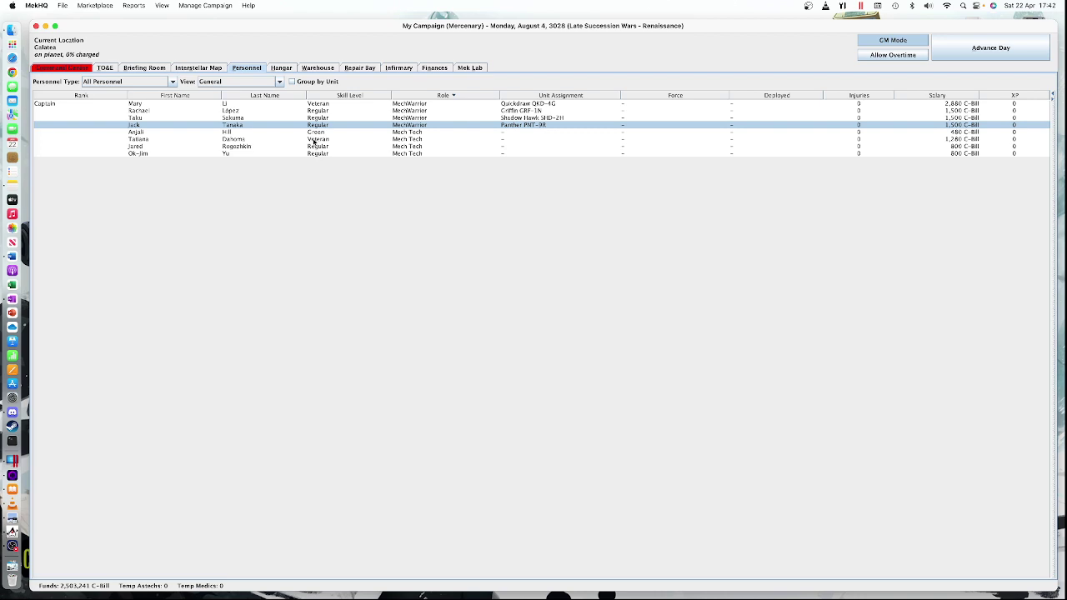
Step: Promote the Veteran Mech Tech to the rank of Master Sergeant
{"action": "left_click", "coordinate": [314, 139]}
{"action": "left_click", "coordinate": [313, 133]}
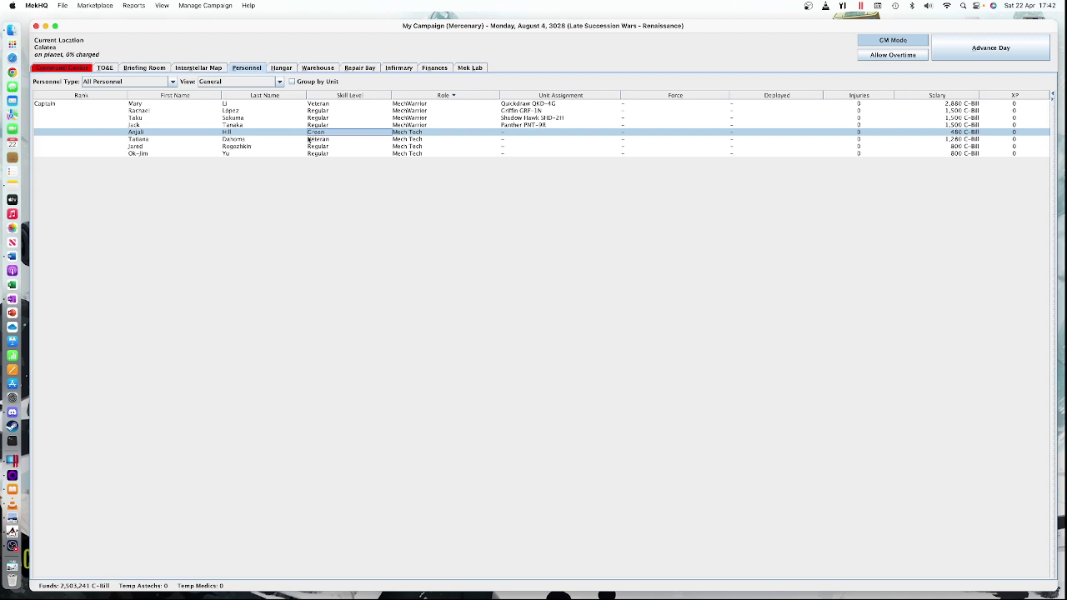
{"action": "left_click", "coordinate": [139, 140]}
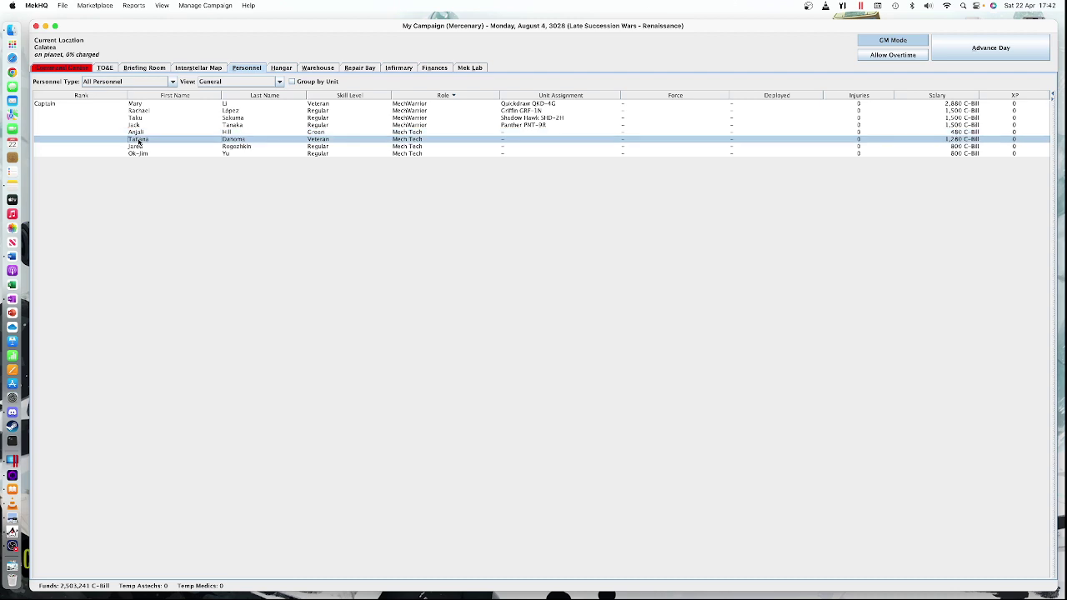
{"action": "right_click", "coordinate": [138, 142]}
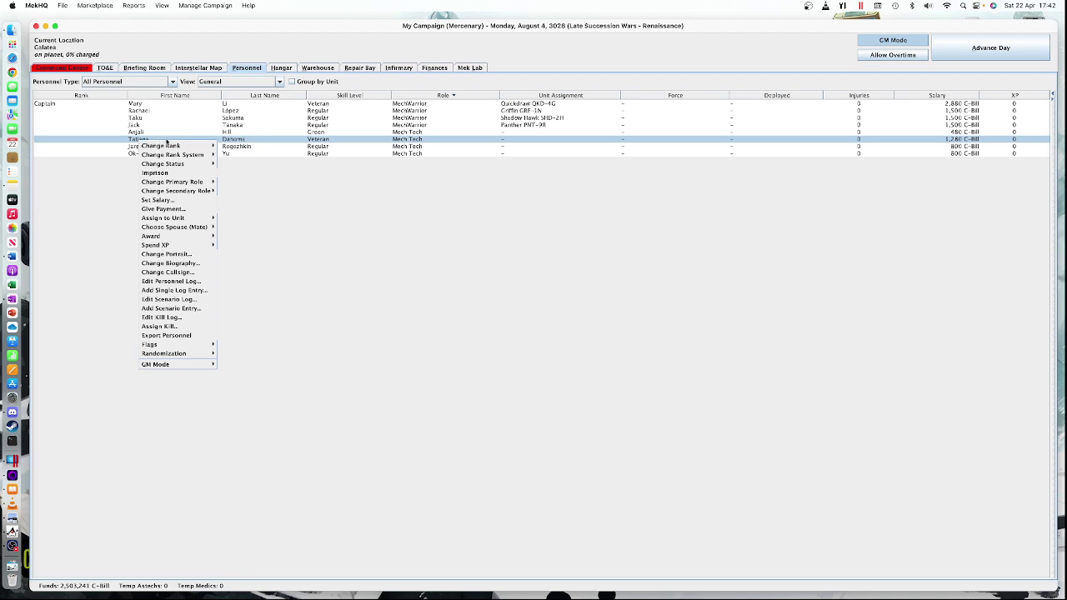
{"action": "left_click", "coordinate": [241, 139]}
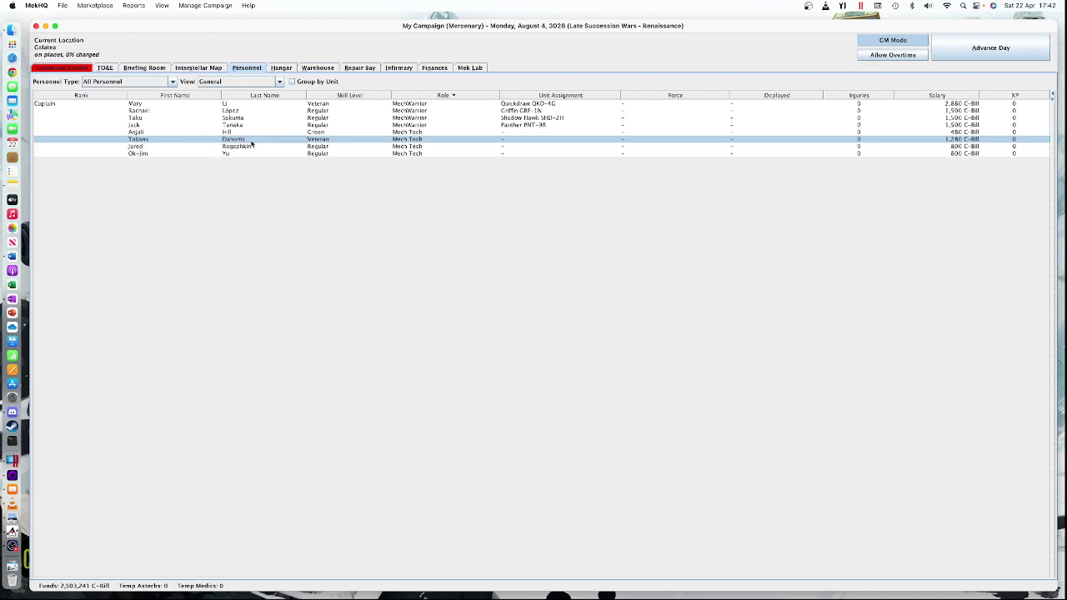
{"action": "right_click", "coordinate": [180, 141]}
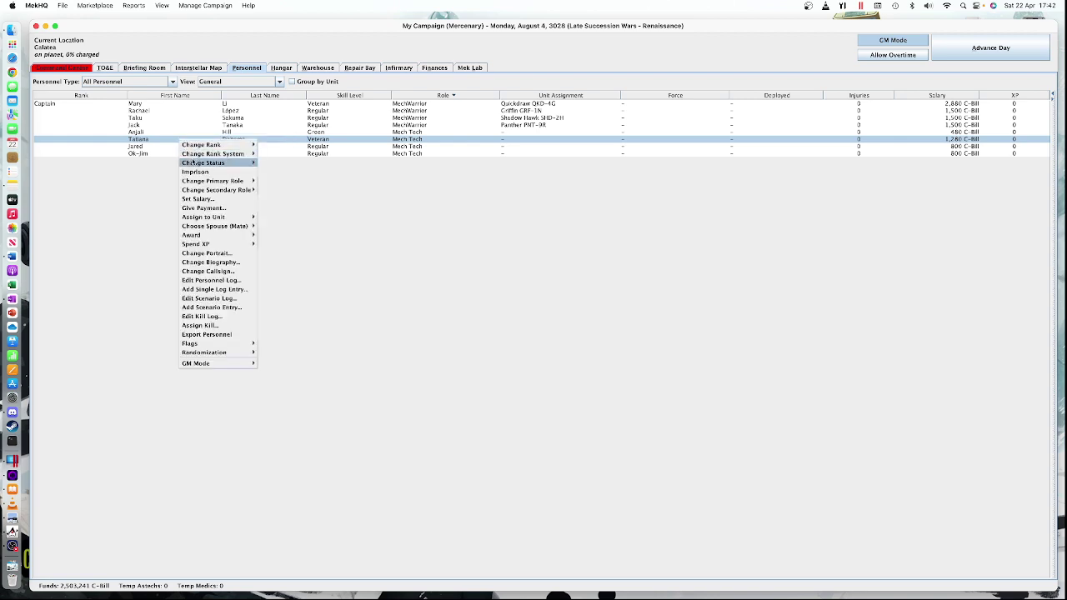
{"action": "mouse_move", "coordinate": [206, 219]}
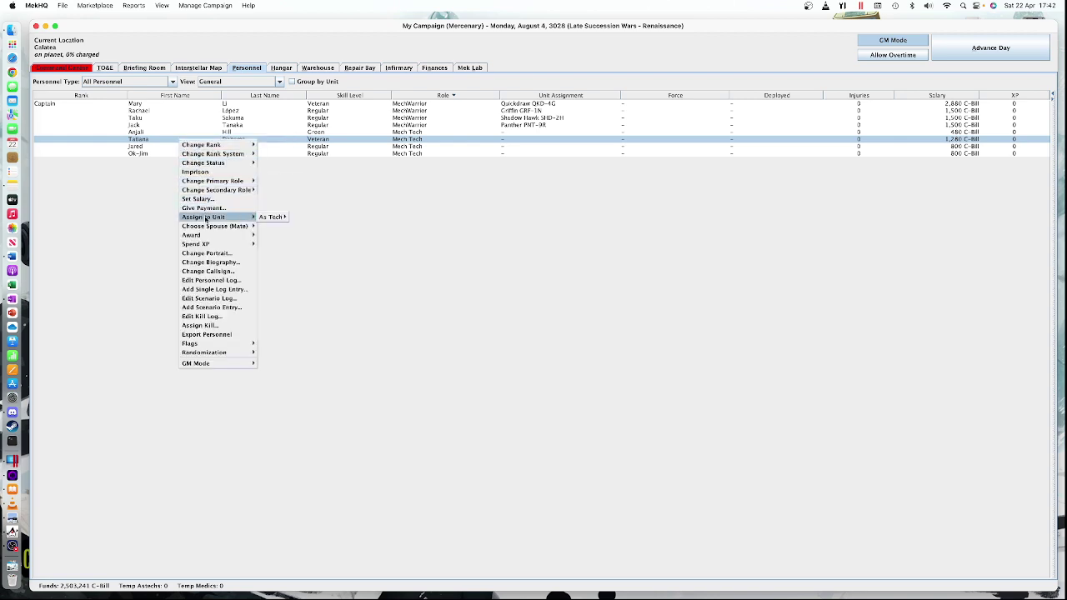
{"action": "mouse_move", "coordinate": [246, 145]}
{"action": "left_click", "coordinate": [282, 190]}
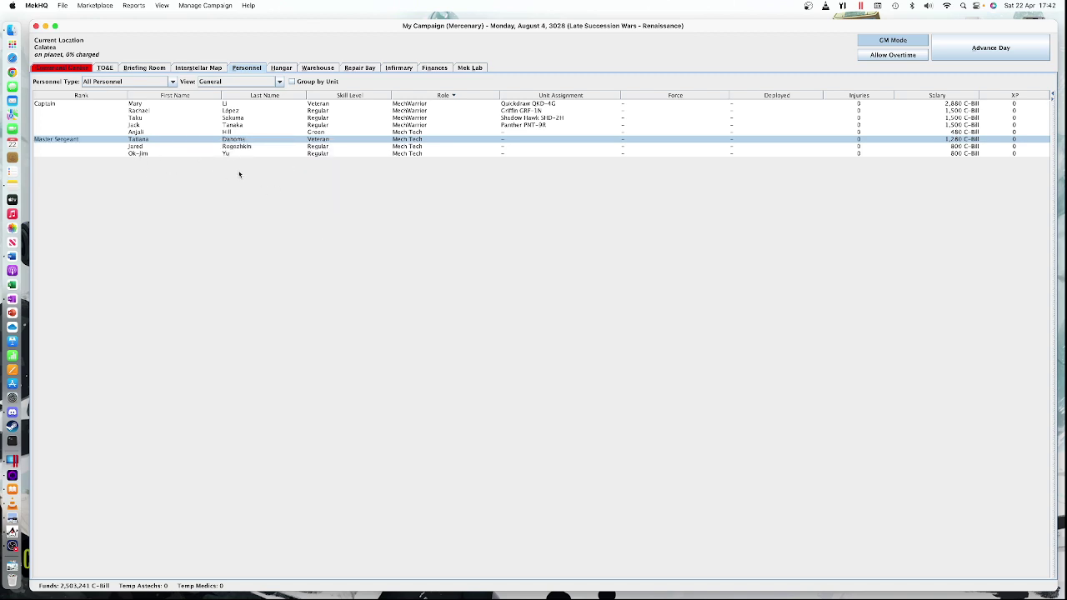
Step: Examine the Master Sergeant's skills in the Customize Personnel editor without changes, and view the details of the last Mech Tech in the list
{"action": "left_click", "coordinate": [160, 142]}
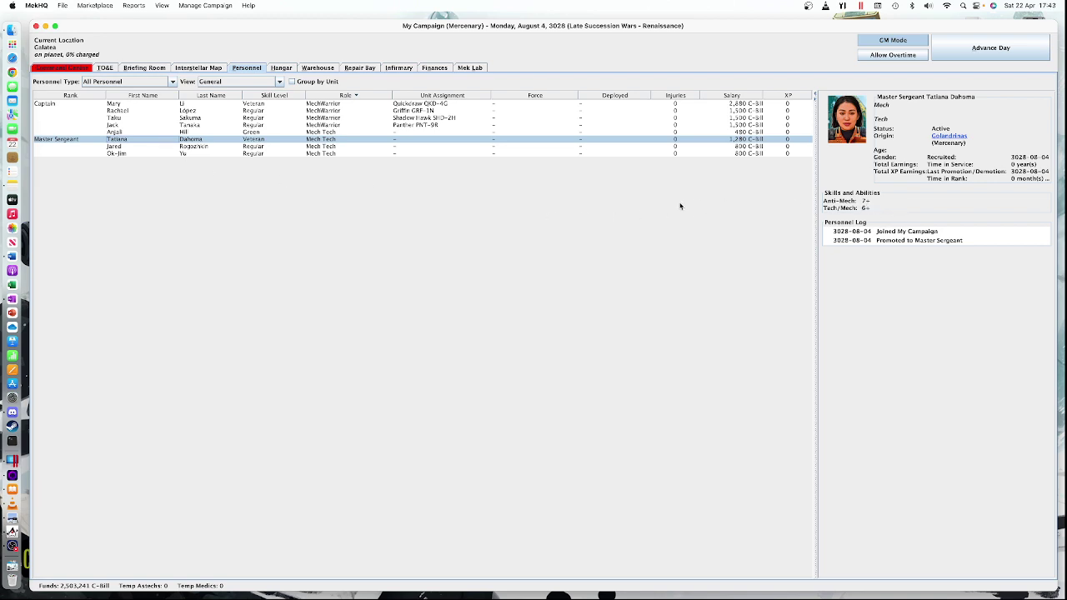
{"action": "right_click", "coordinate": [162, 140]}
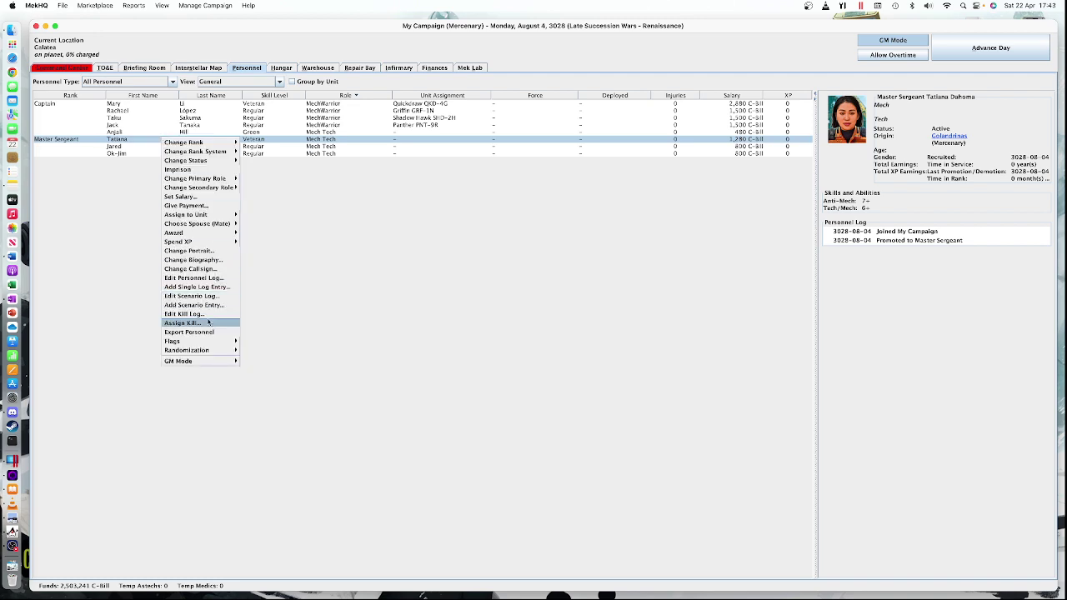
{"action": "mouse_move", "coordinate": [207, 364]}
{"action": "left_click", "coordinate": [284, 415]}
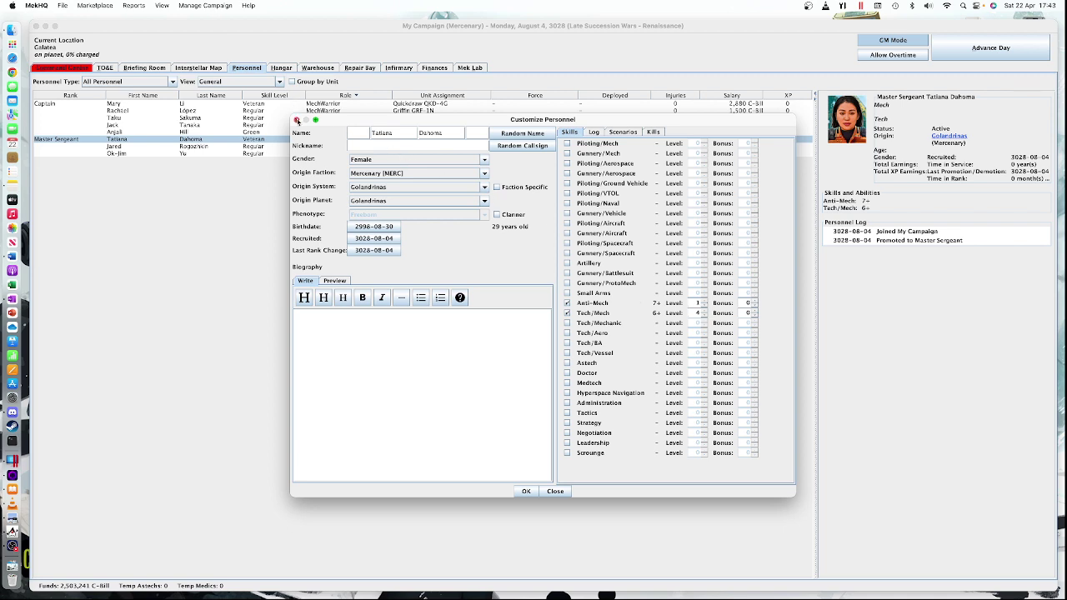
{"action": "left_click", "coordinate": [296, 121]}
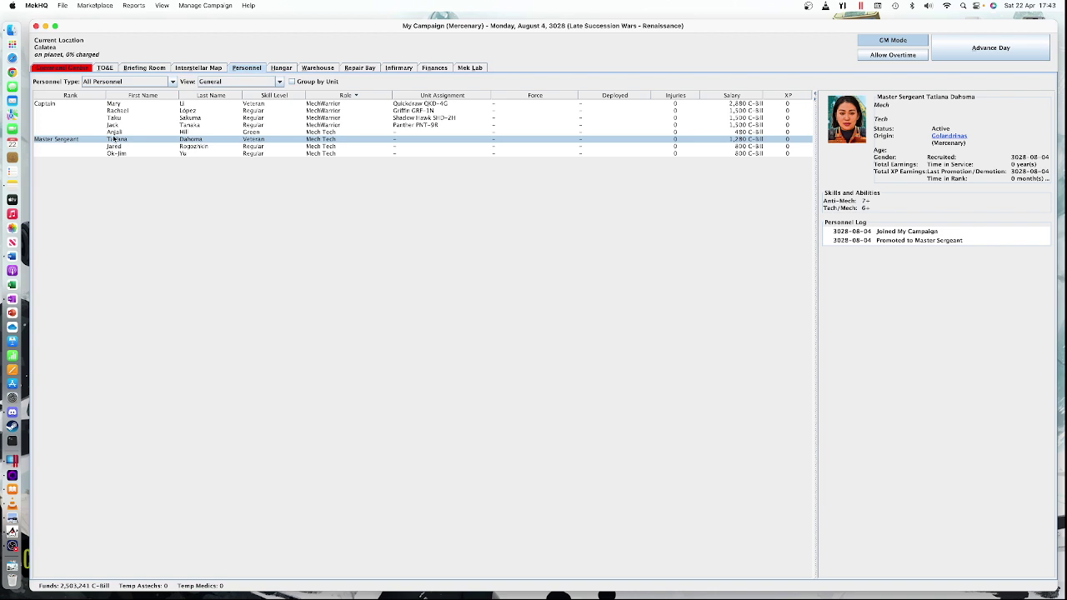
{"action": "left_click", "coordinate": [117, 153]}
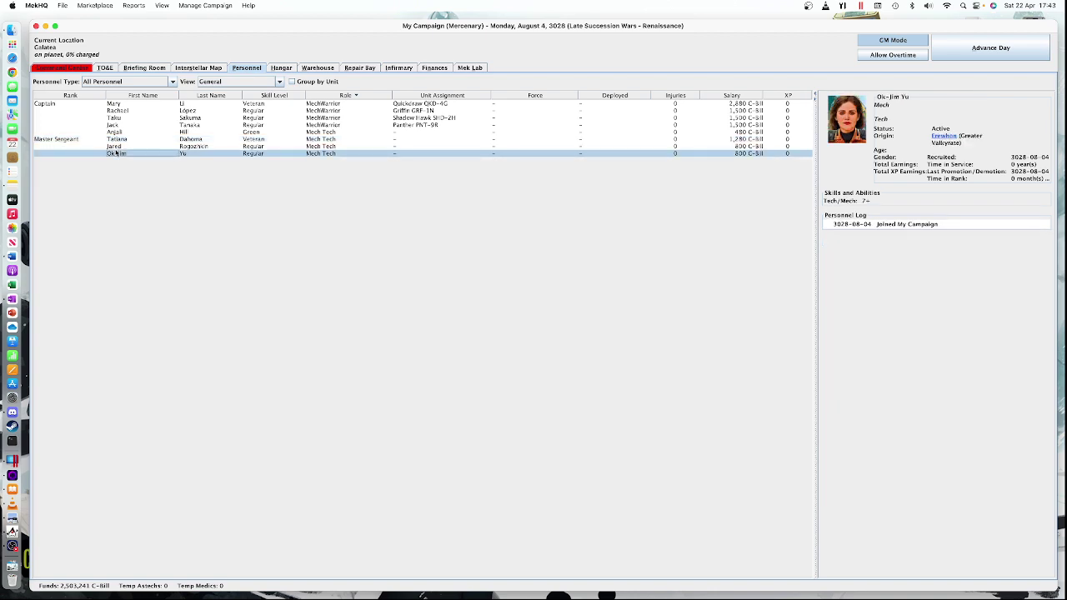
Step: Assign the Master Sergeant as tech to the heavy Mek Quickdraw QKD-4G
{"action": "left_click", "coordinate": [283, 141]}
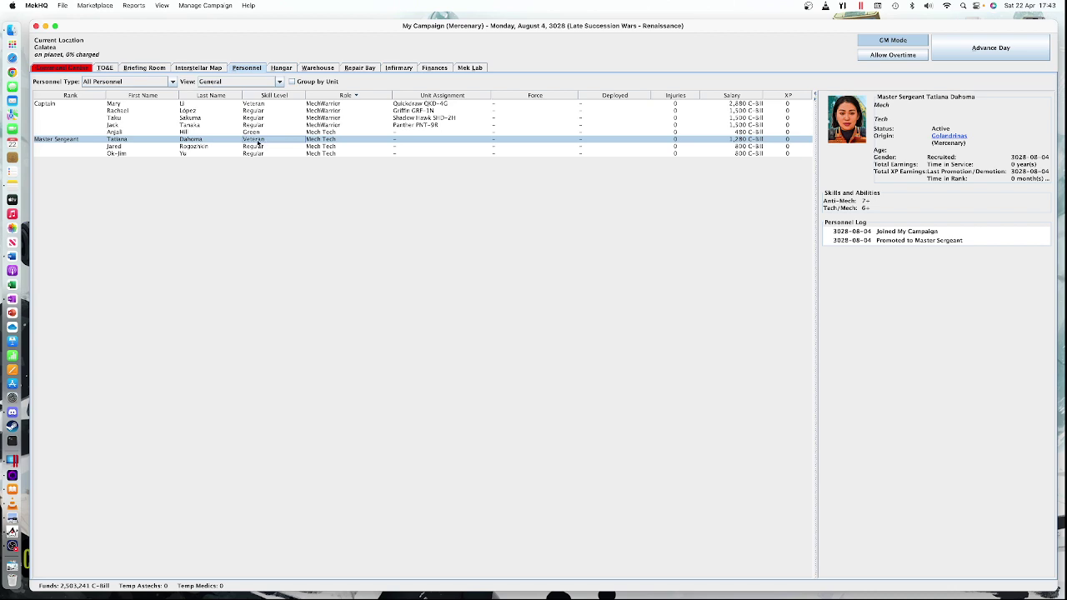
{"action": "right_click", "coordinate": [257, 144]}
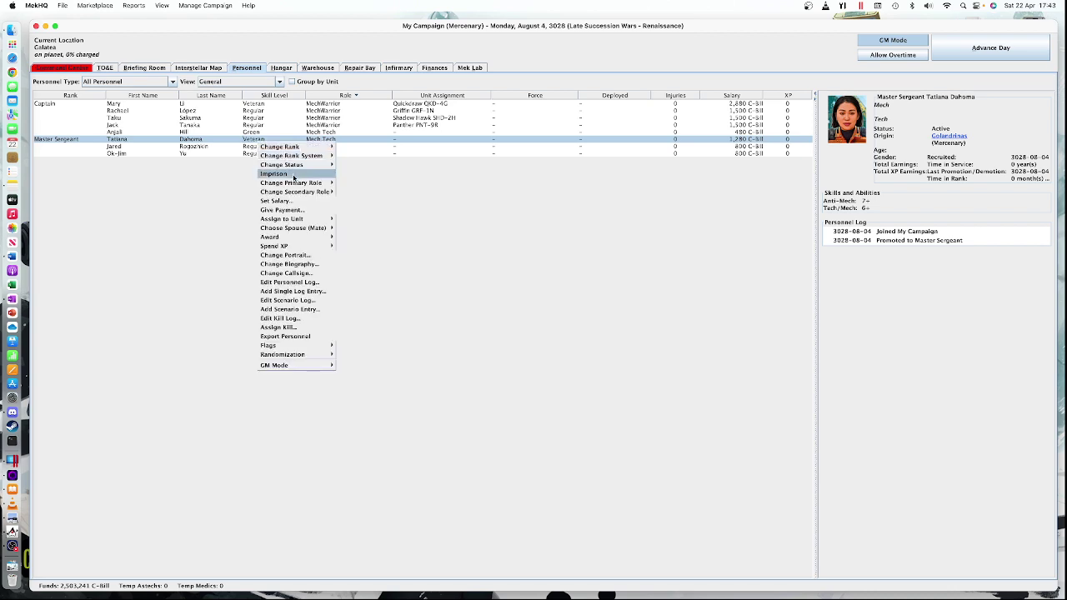
{"action": "mouse_move", "coordinate": [297, 220]}
{"action": "mouse_move", "coordinate": [362, 221]}
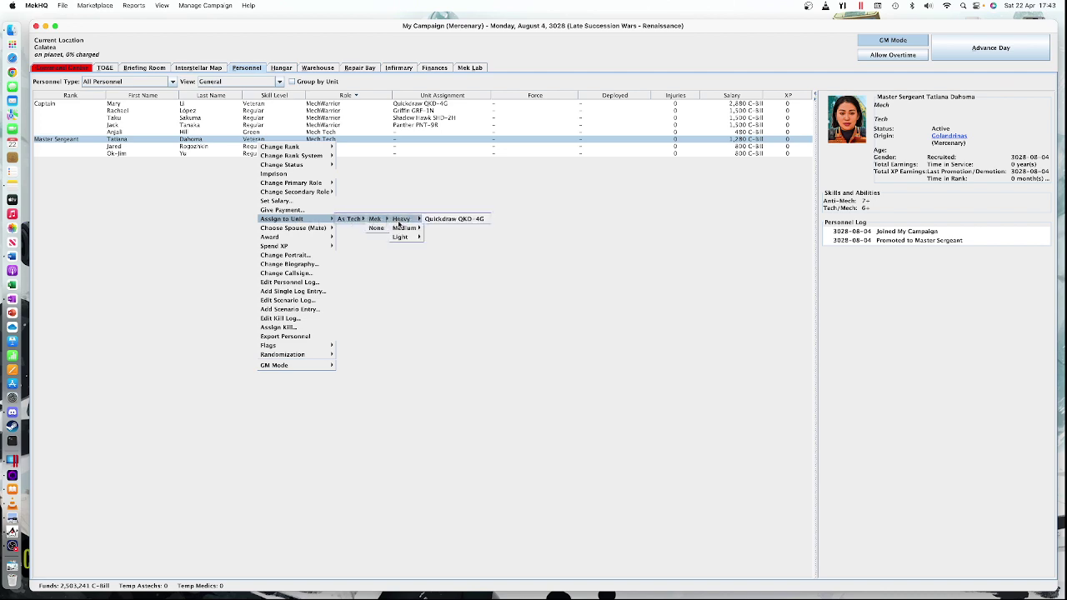
{"action": "left_click", "coordinate": [454, 219]}
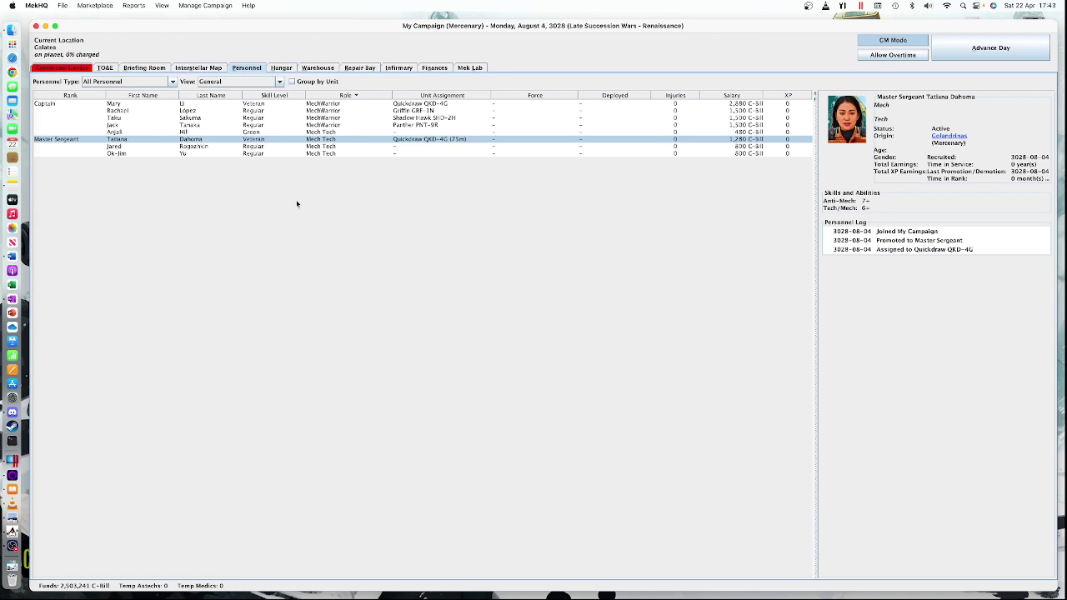
Step: Assign the Regular Mech Tech listed just below the Master Sergeant as tech to the Griffin GRF-1N
{"action": "left_click", "coordinate": [194, 148]}
{"action": "right_click", "coordinate": [195, 147]}
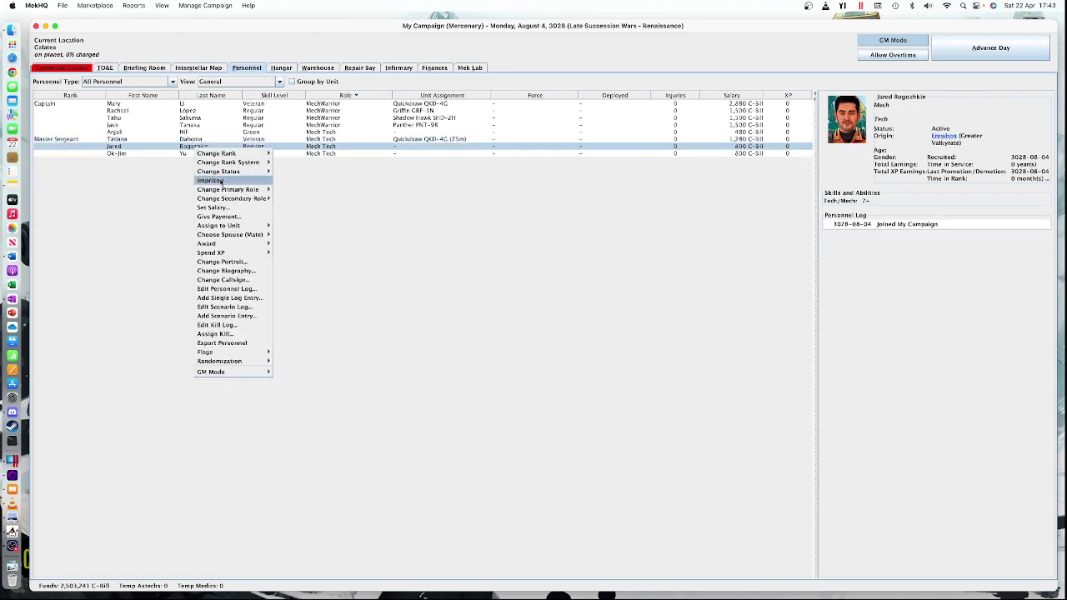
{"action": "mouse_move", "coordinate": [232, 226]}
{"action": "mouse_move", "coordinate": [286, 225]}
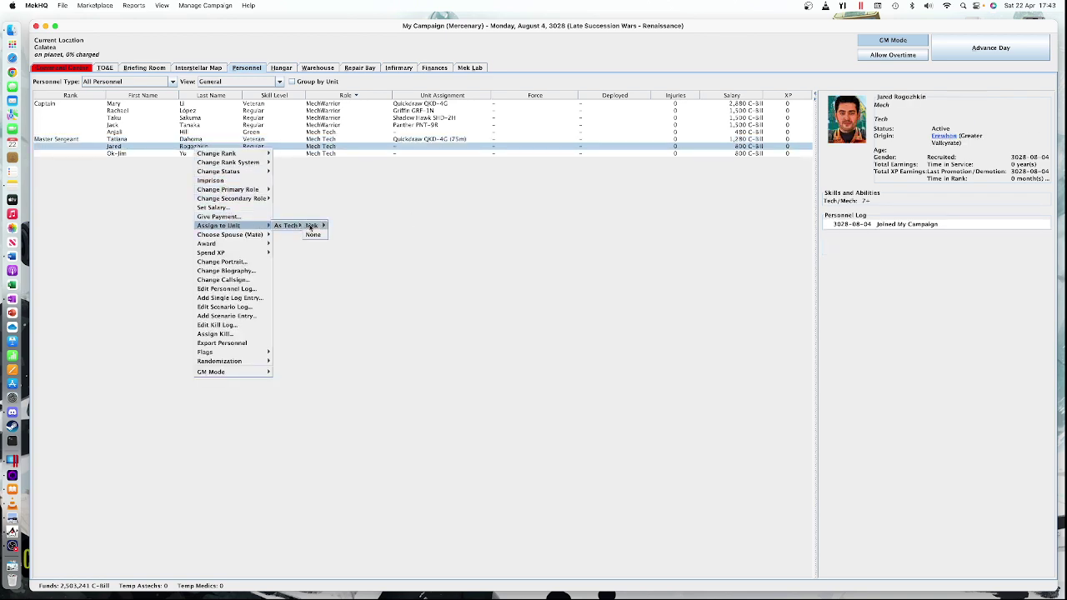
{"action": "mouse_move", "coordinate": [322, 227]}
{"action": "left_click", "coordinate": [397, 225]}
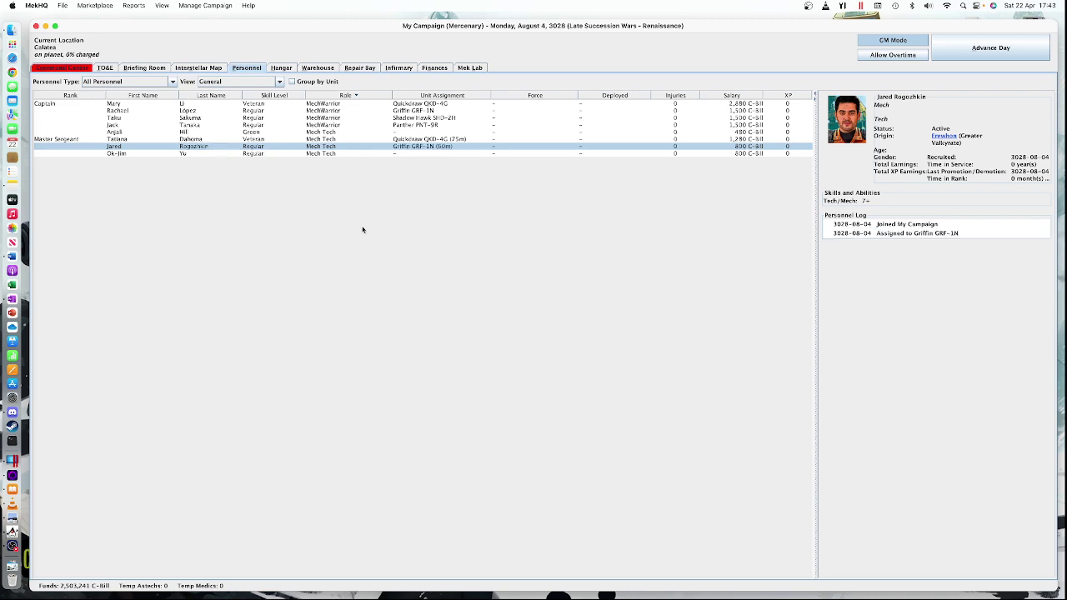
Step: Assign the Green Mech Tech as tech to the medium Mek Shadow Hawk SHD-2H
{"action": "left_click", "coordinate": [199, 134]}
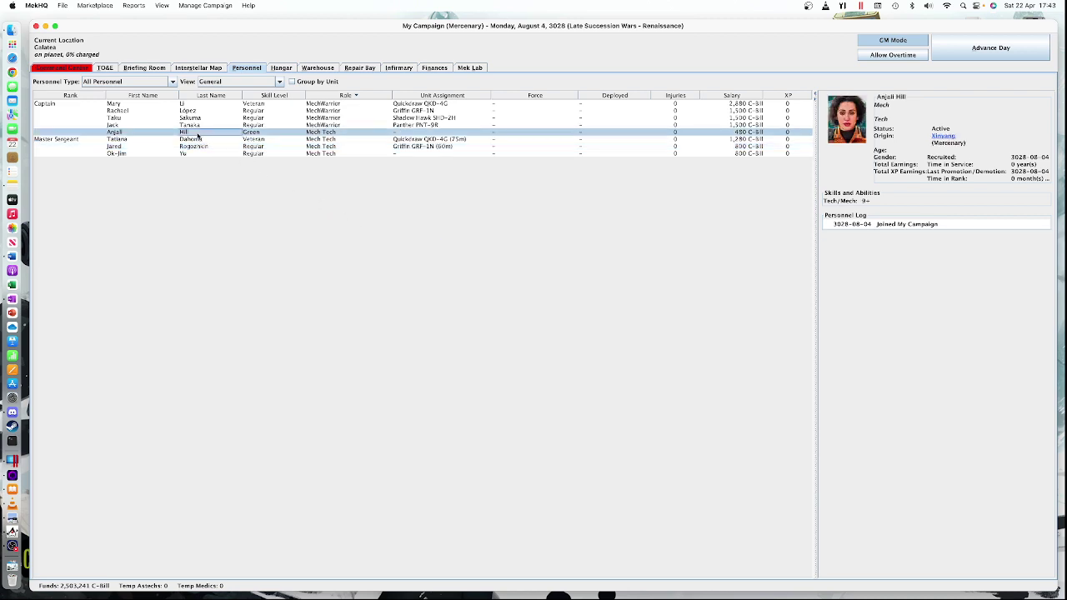
{"action": "right_click", "coordinate": [199, 136]}
{"action": "mouse_move", "coordinate": [241, 213]}
{"action": "mouse_move", "coordinate": [292, 211]}
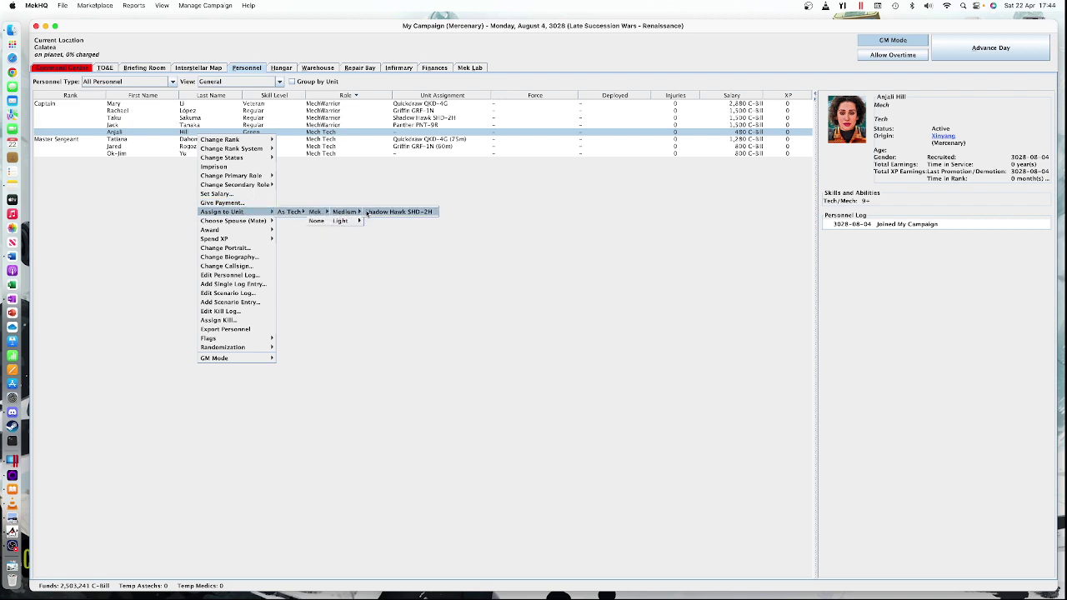
{"action": "left_click", "coordinate": [369, 213]}
Step: Assign the last Mech Tech in the personnel list as tech to the light Mek Panther PNT-9R
{"action": "left_click", "coordinate": [172, 154]}
{"action": "right_click", "coordinate": [172, 155]}
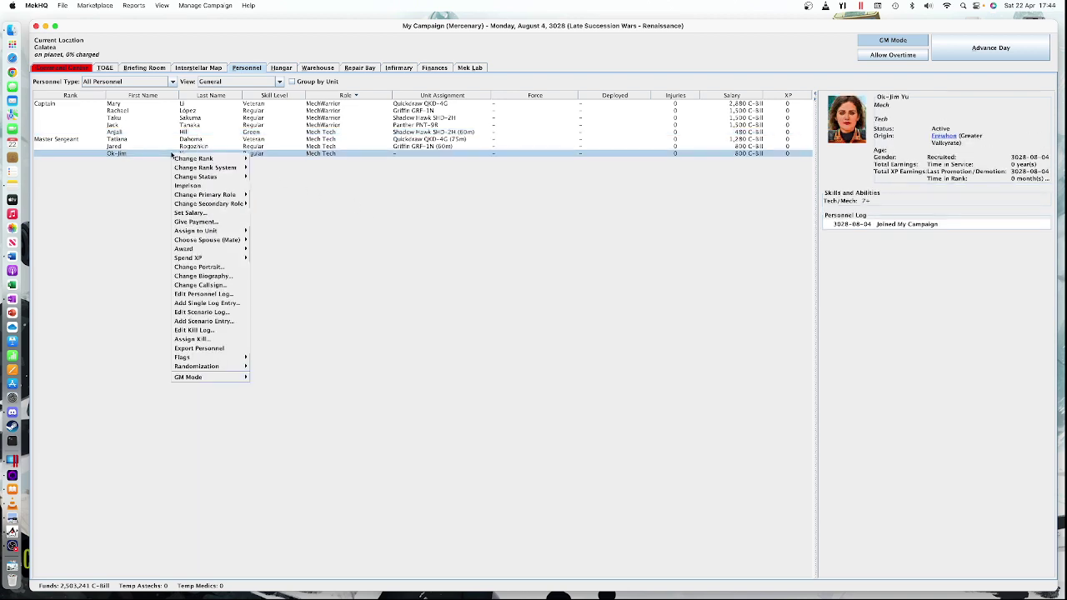
{"action": "mouse_move", "coordinate": [225, 230]}
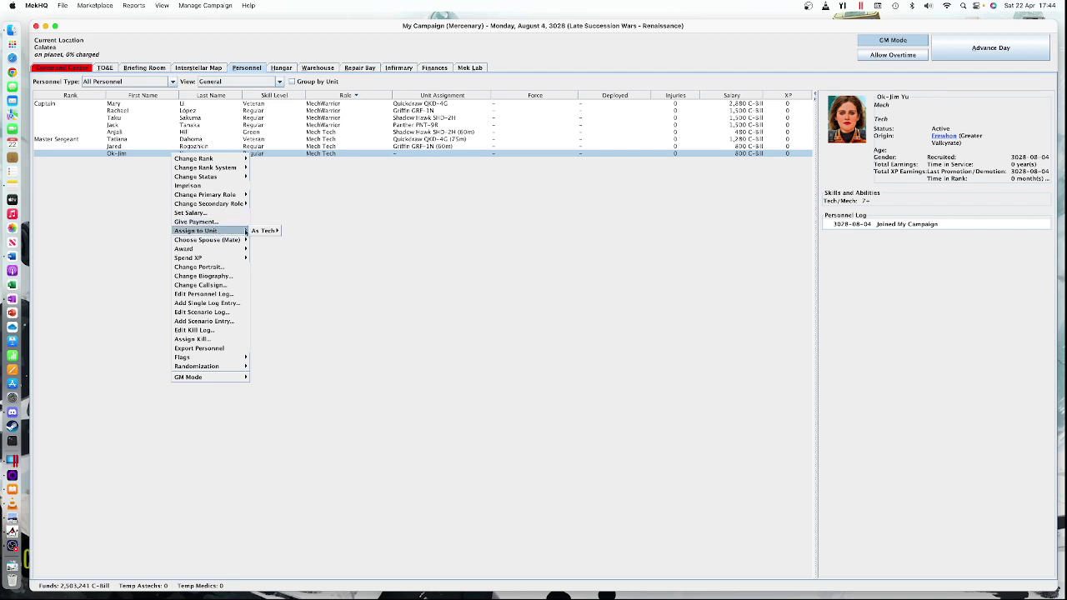
{"action": "mouse_move", "coordinate": [264, 231]}
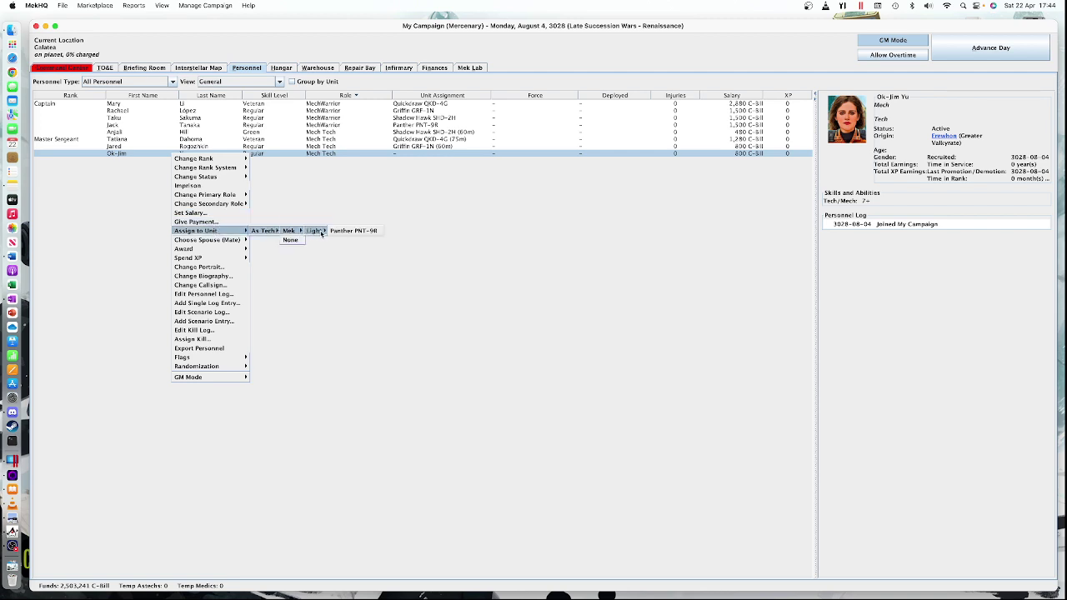
{"action": "left_click", "coordinate": [342, 231]}
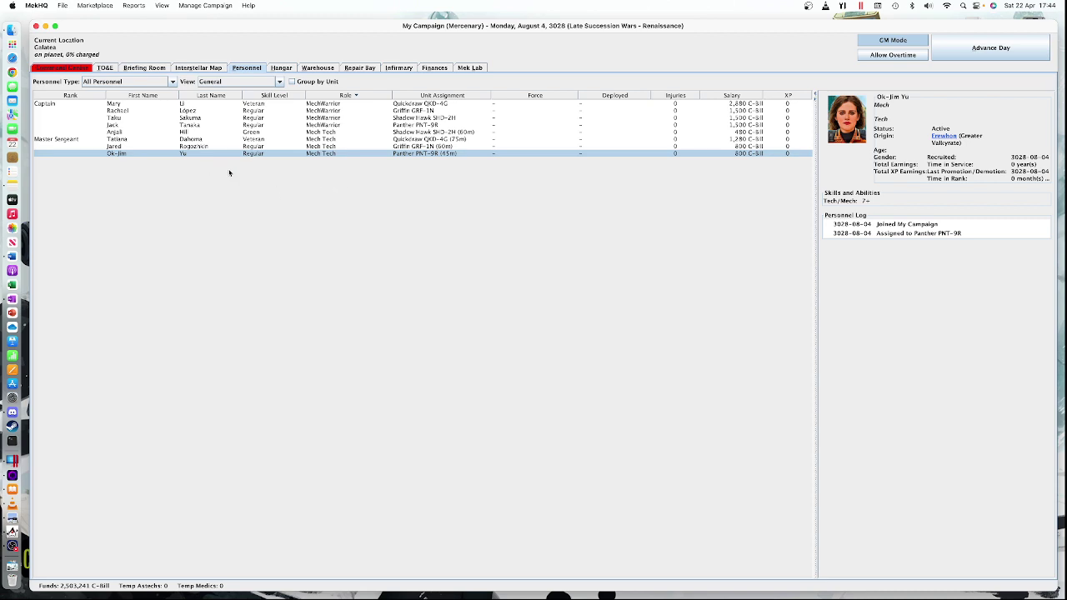
Step: Set the quality level of the Quickdraw QKD-4G in the Hangar to D using the GM options
{"action": "left_click", "coordinate": [219, 69]}
{"action": "left_click", "coordinate": [243, 69]}
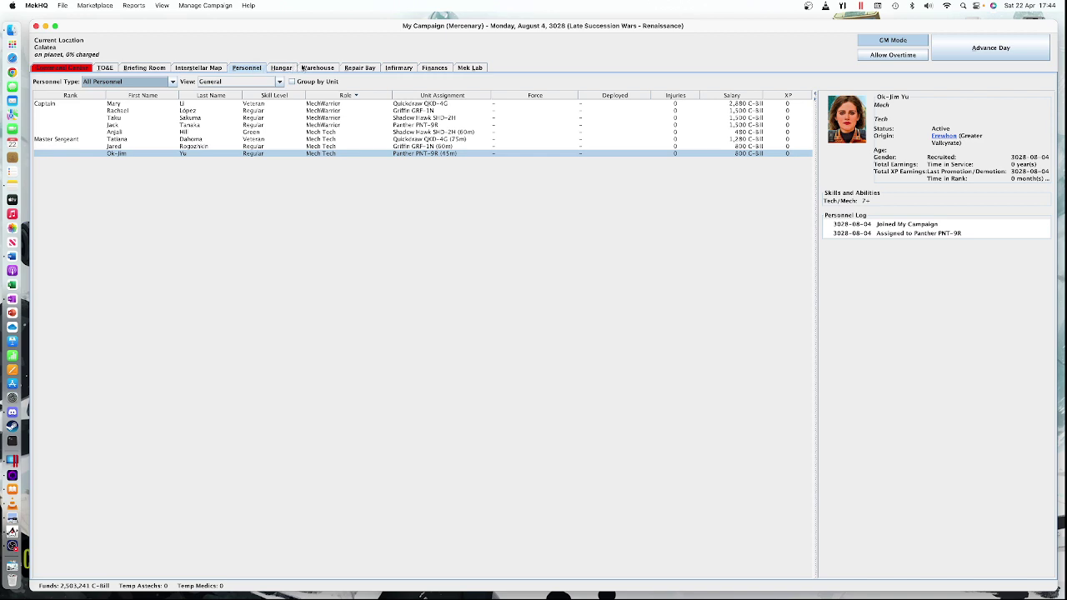
{"action": "left_click", "coordinate": [294, 69]}
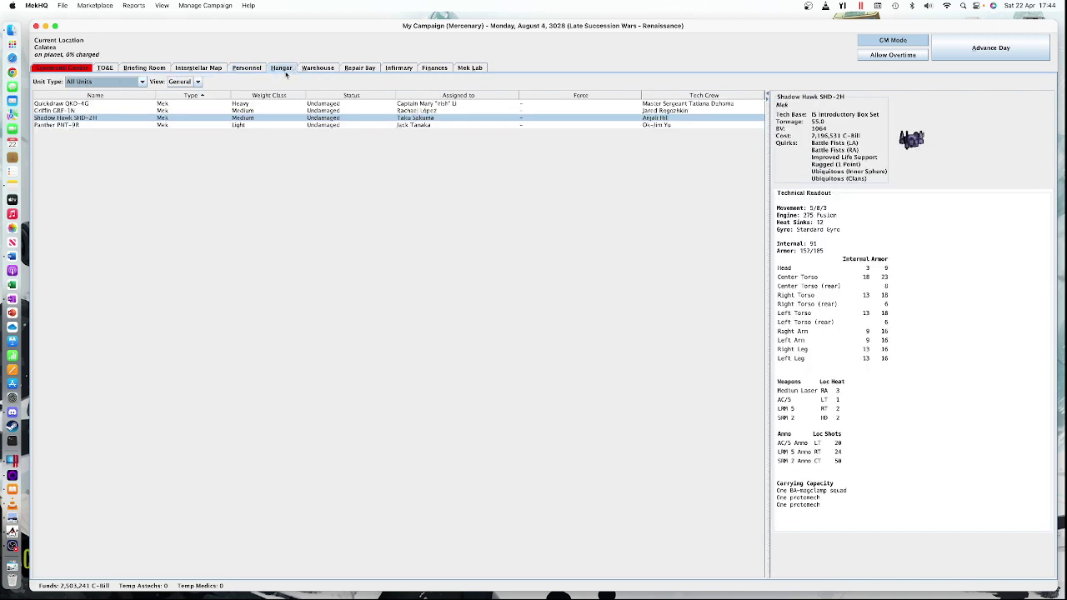
{"action": "left_click", "coordinate": [242, 104]}
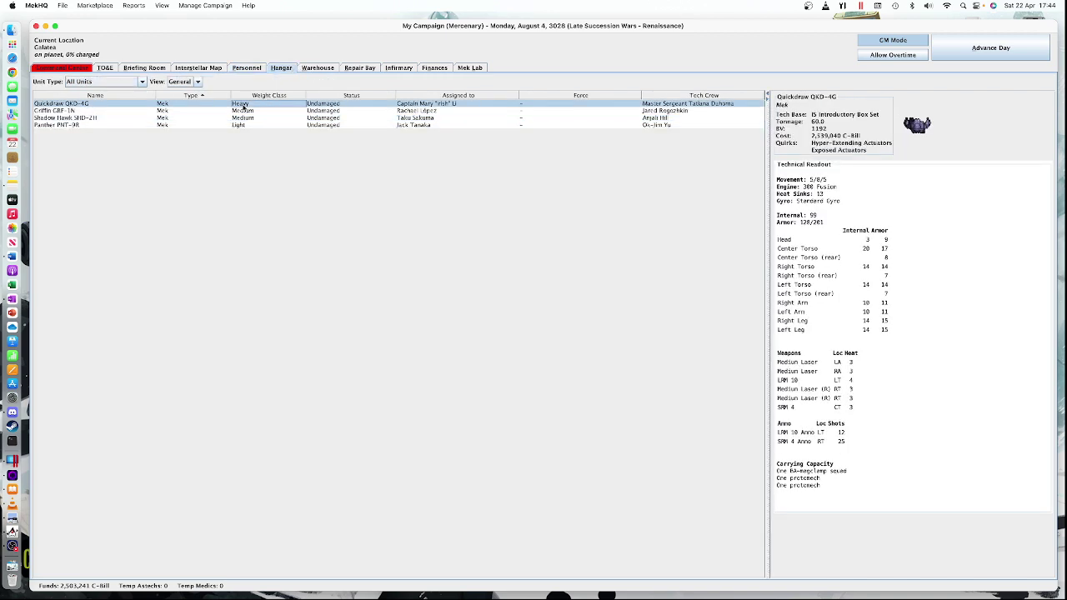
{"action": "right_click", "coordinate": [242, 107]}
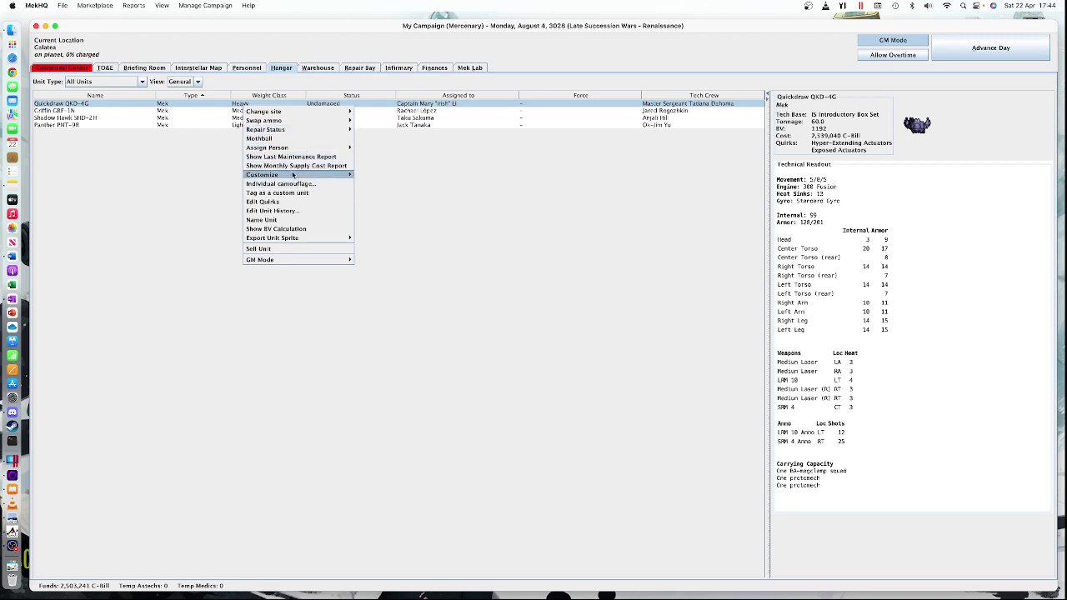
{"action": "mouse_move", "coordinate": [293, 176]}
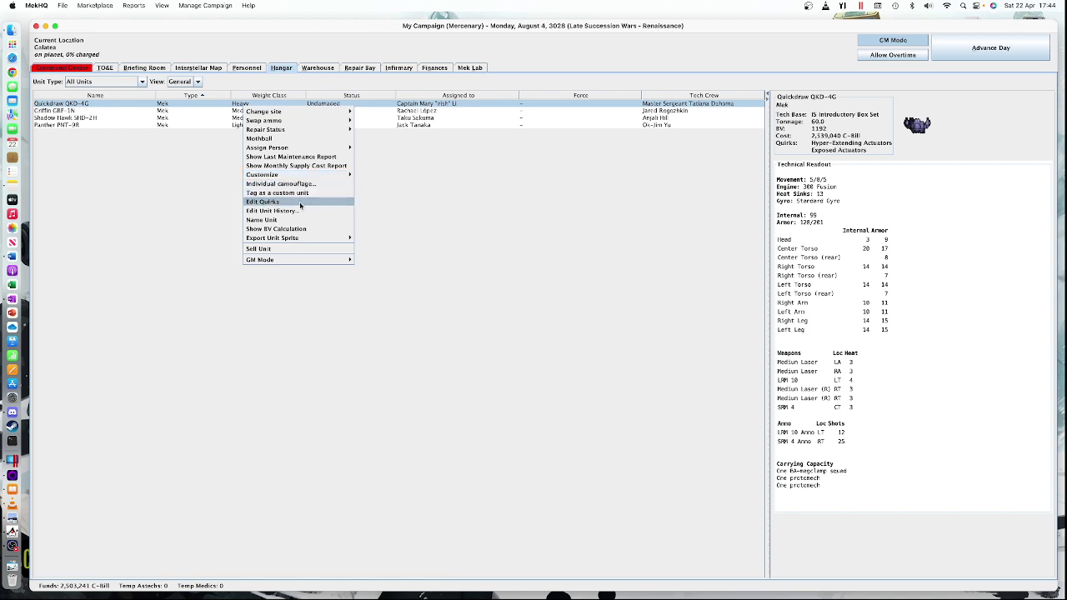
{"action": "mouse_move", "coordinate": [290, 260]}
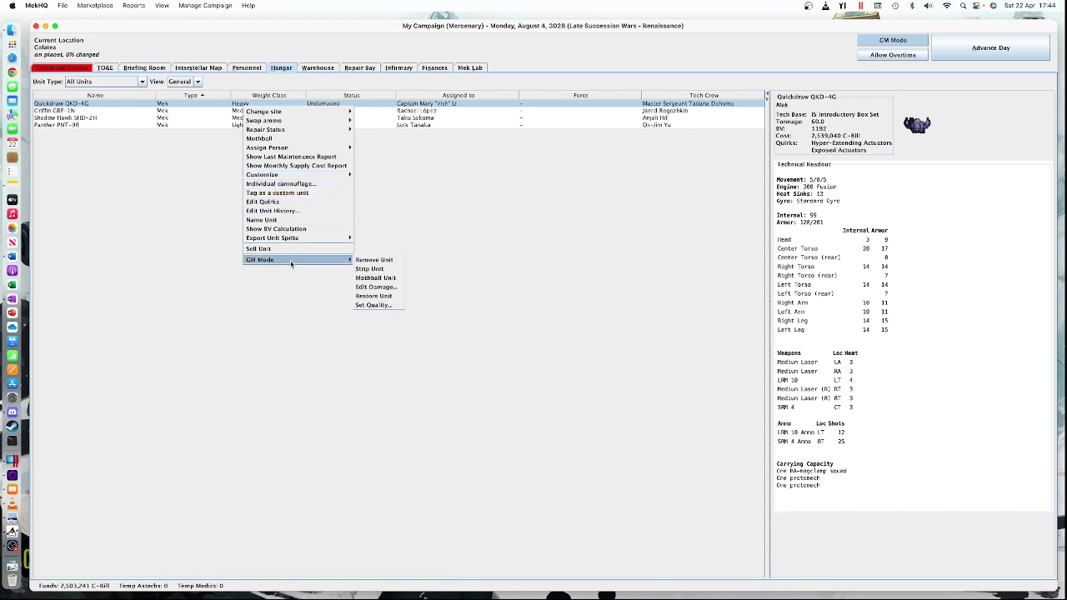
{"action": "left_click", "coordinate": [377, 305]}
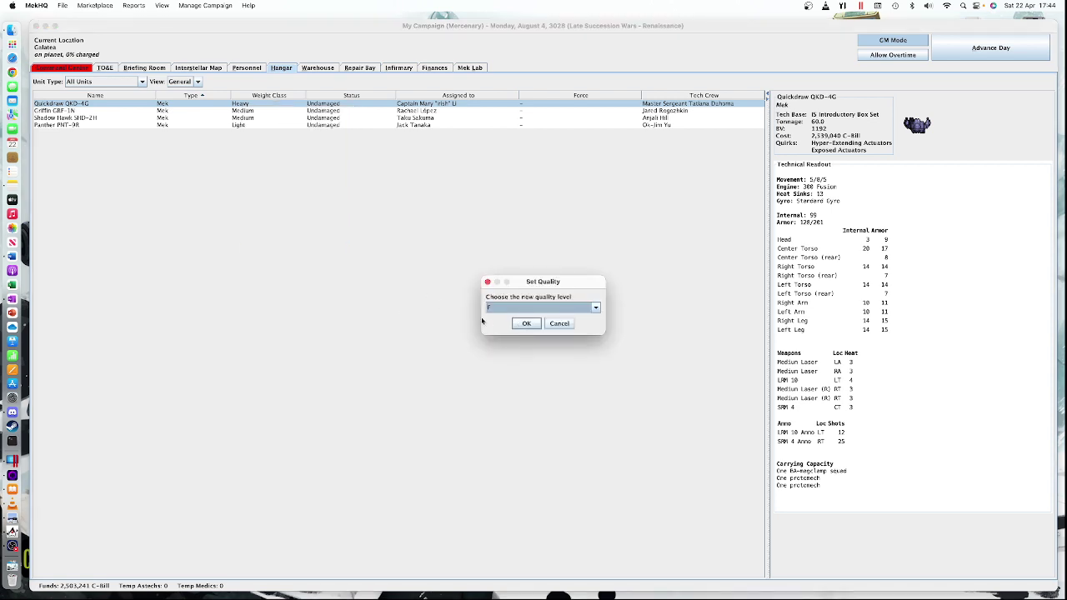
{"action": "left_click", "coordinate": [593, 308]}
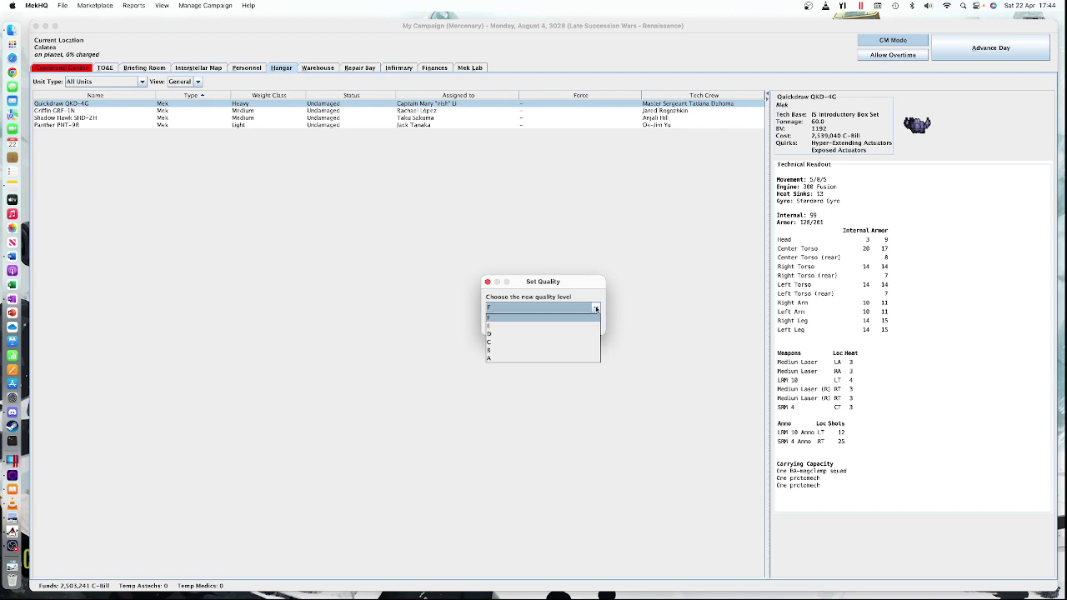
{"action": "left_click", "coordinate": [563, 334]}
{"action": "left_click", "coordinate": [532, 323]}
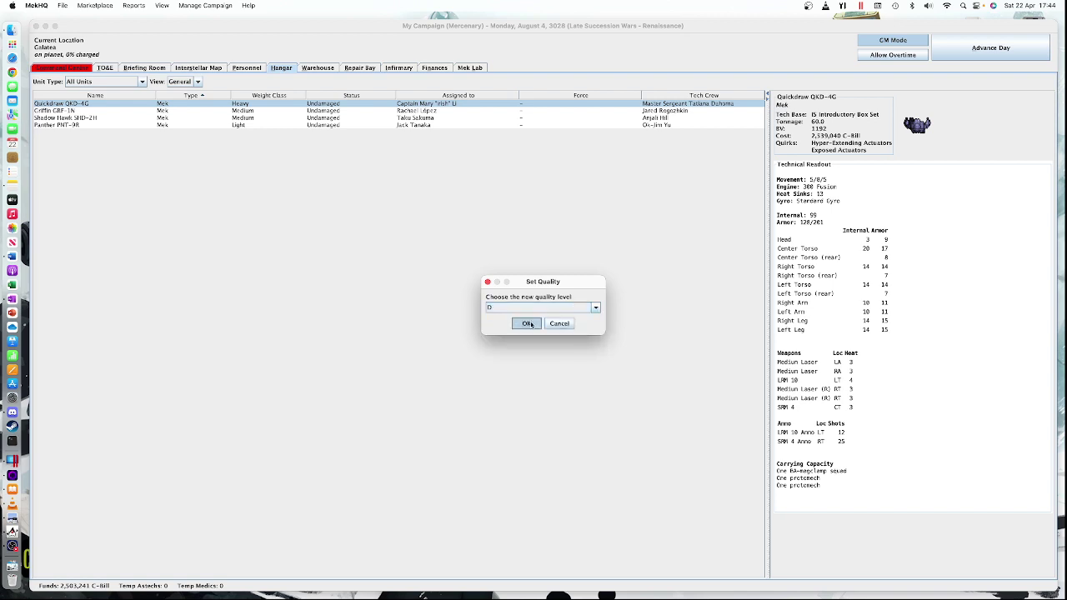
Step: Set the quality level of the Griffin GRF-1N, Shadow Hawk SHD-2H and Panther PNT-9R together to D
{"action": "left_click", "coordinate": [246, 111]}
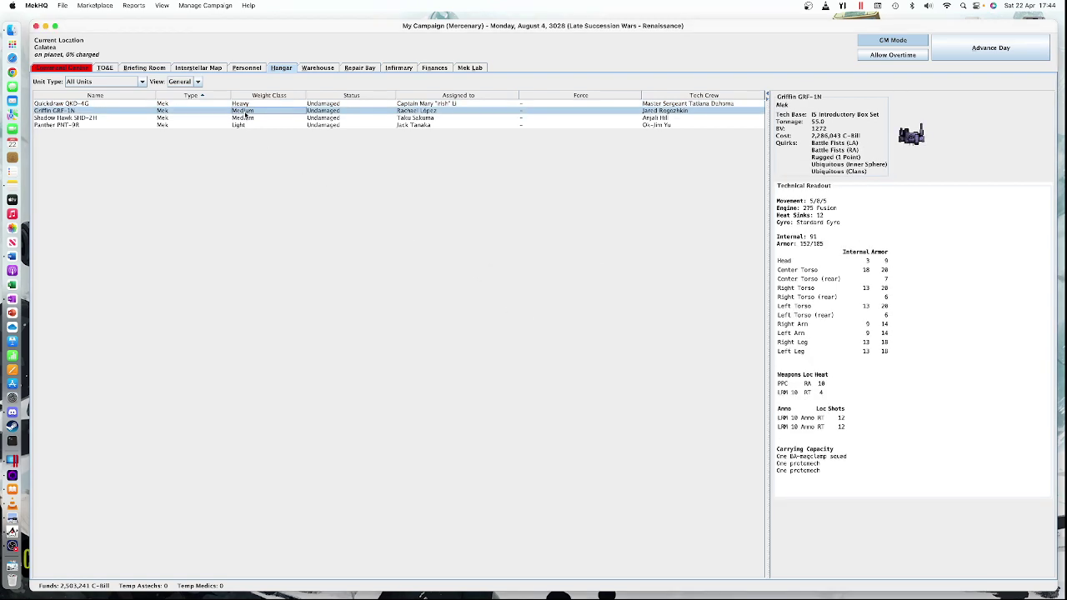
{"action": "right_click", "coordinate": [245, 115]}
{"action": "mouse_move", "coordinate": [300, 269]}
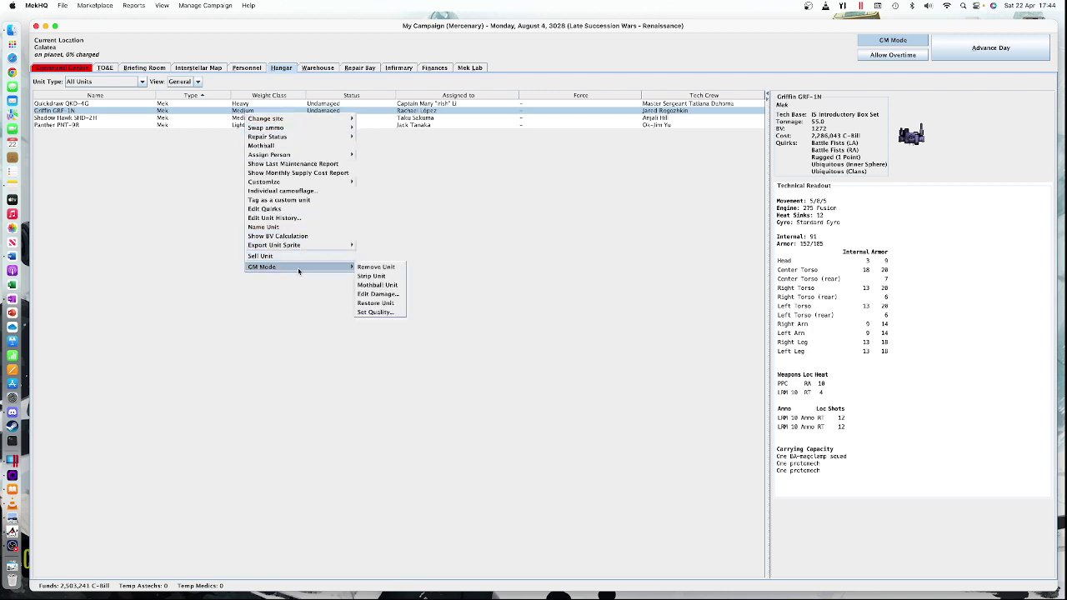
{"action": "left_click", "coordinate": [124, 229]}
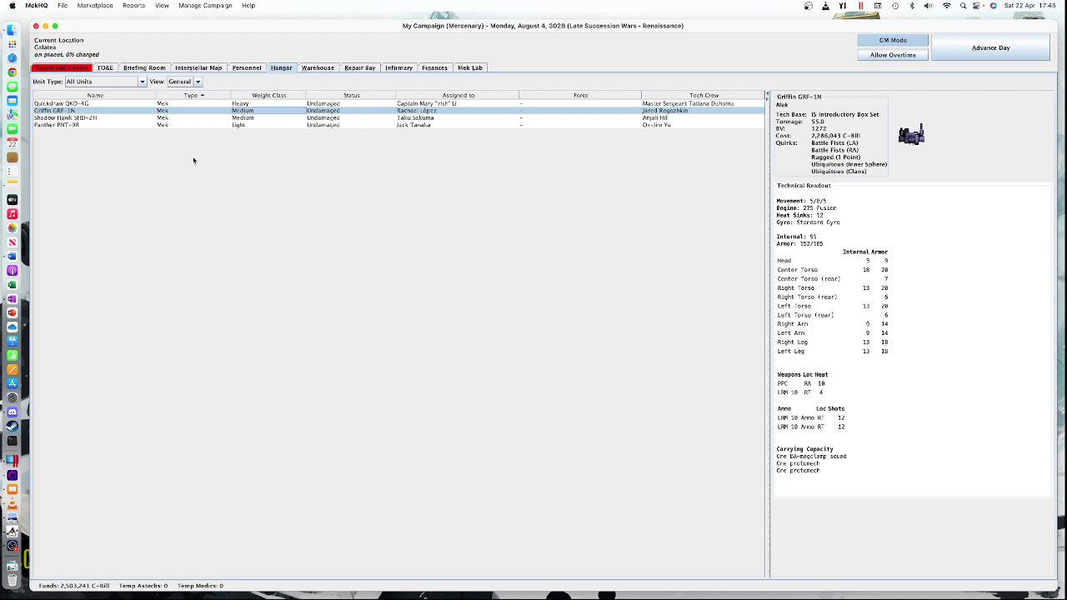
{"action": "left_click", "coordinate": [201, 125], "text": "shift"}
{"action": "right_click", "coordinate": [201, 127]}
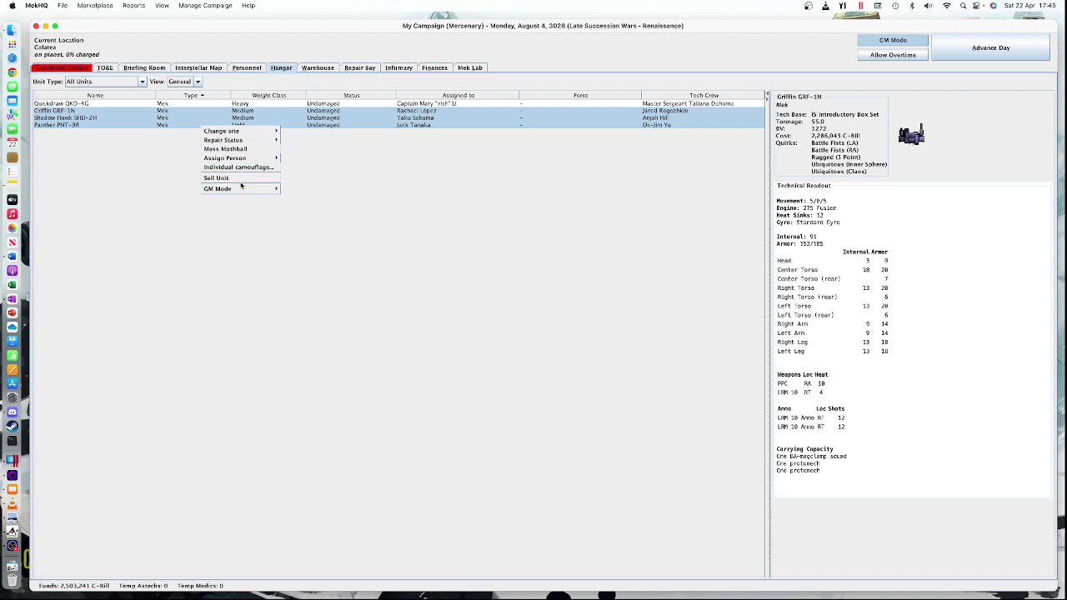
{"action": "mouse_move", "coordinate": [242, 189]}
{"action": "left_click", "coordinate": [335, 226]}
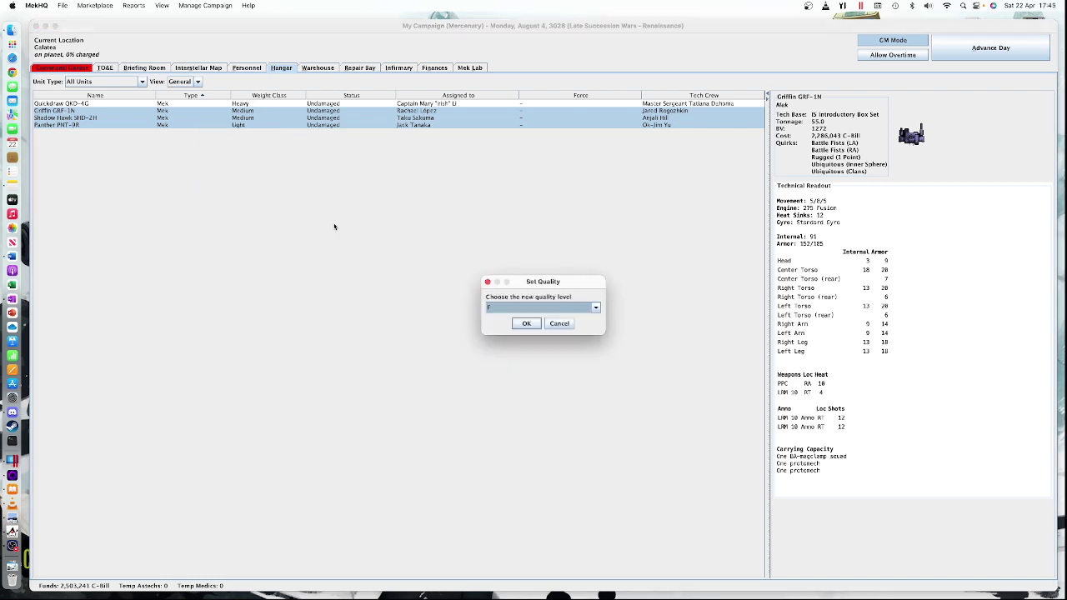
{"action": "left_click", "coordinate": [504, 308]}
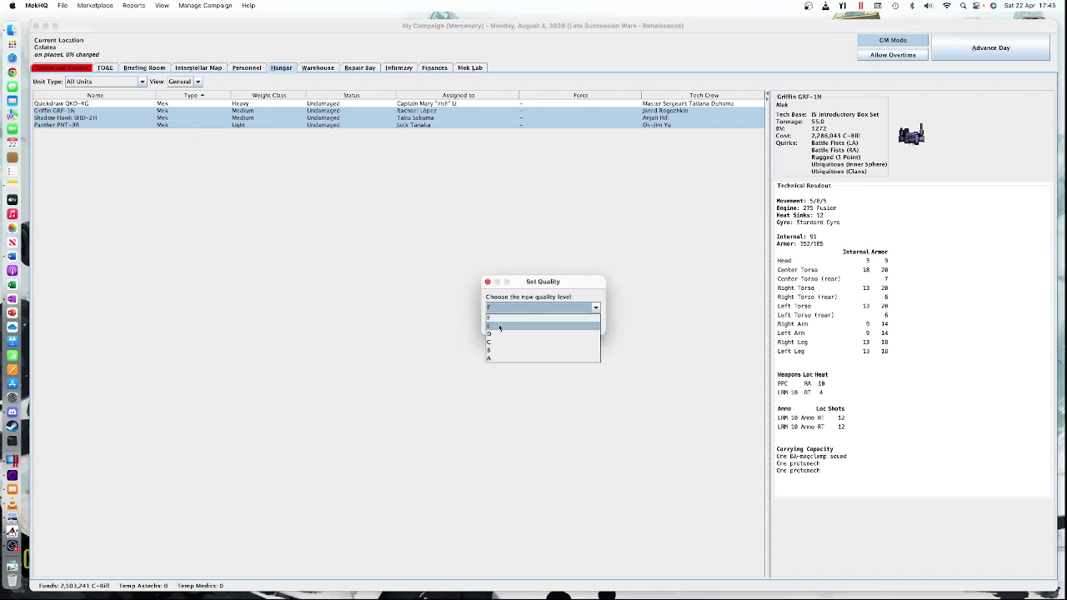
{"action": "left_click", "coordinate": [494, 334]}
{"action": "left_click", "coordinate": [526, 325]}
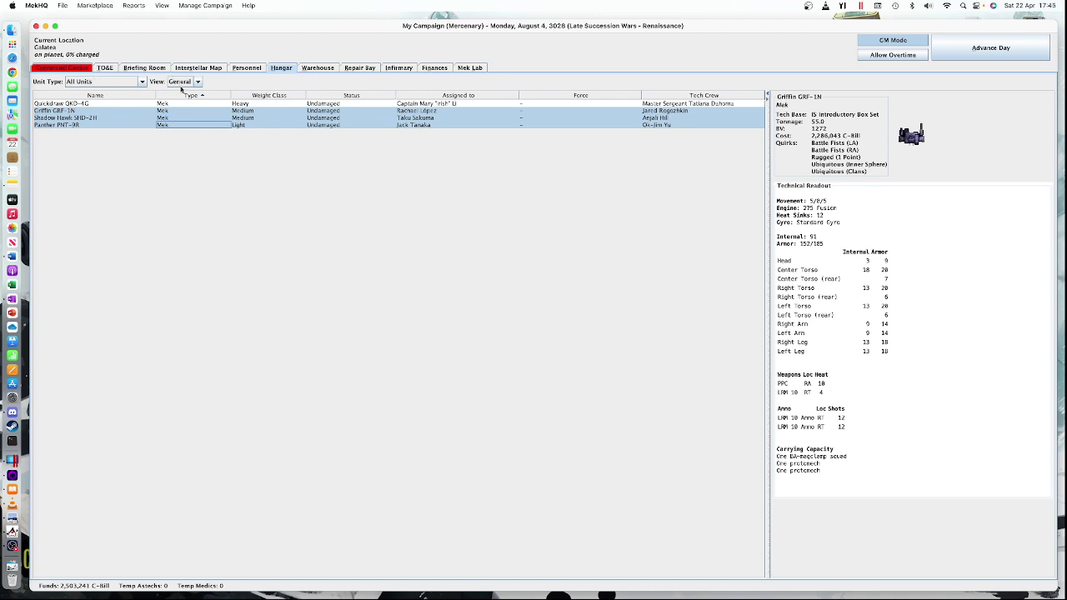
Step: Hire one Doctor for the campaign, keeping the generated candidate, and return to the personnel list
{"action": "left_click", "coordinate": [245, 67]}
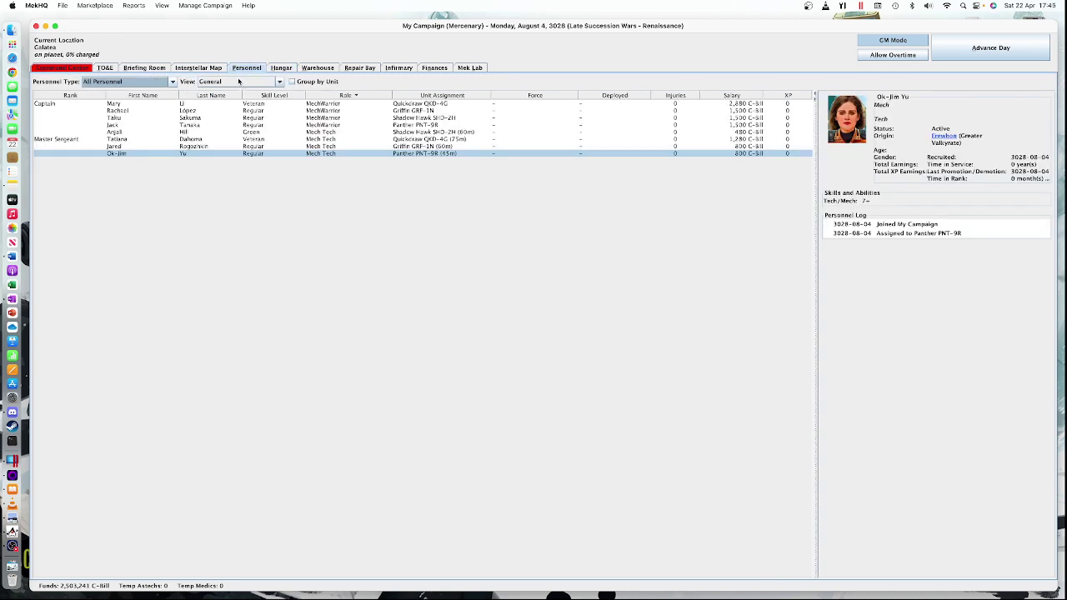
{"action": "left_click", "coordinate": [93, 5]}
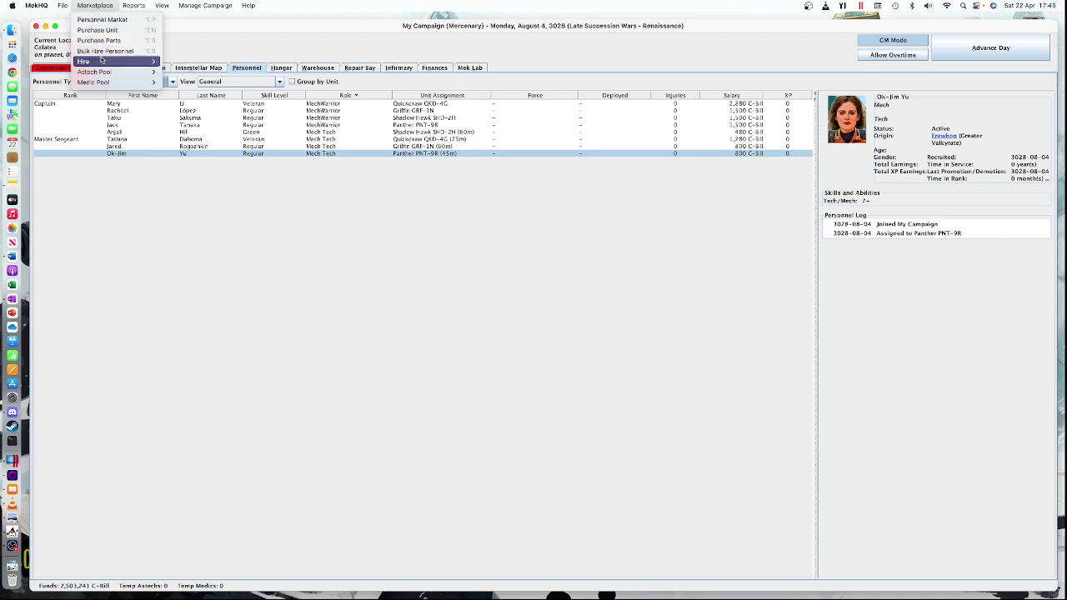
{"action": "mouse_move", "coordinate": [100, 62]}
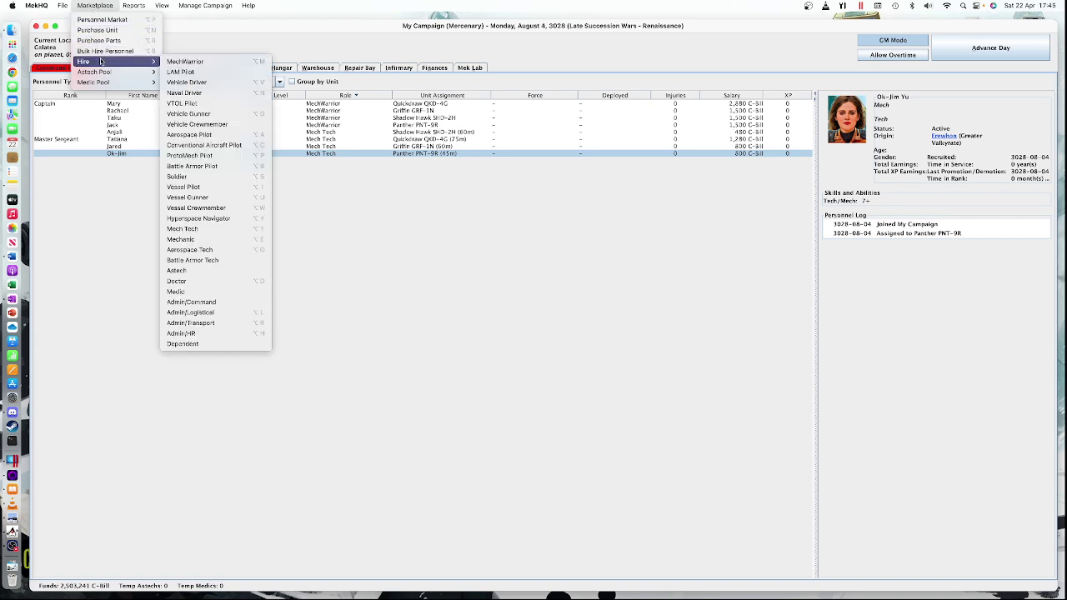
{"action": "left_click", "coordinate": [178, 282]}
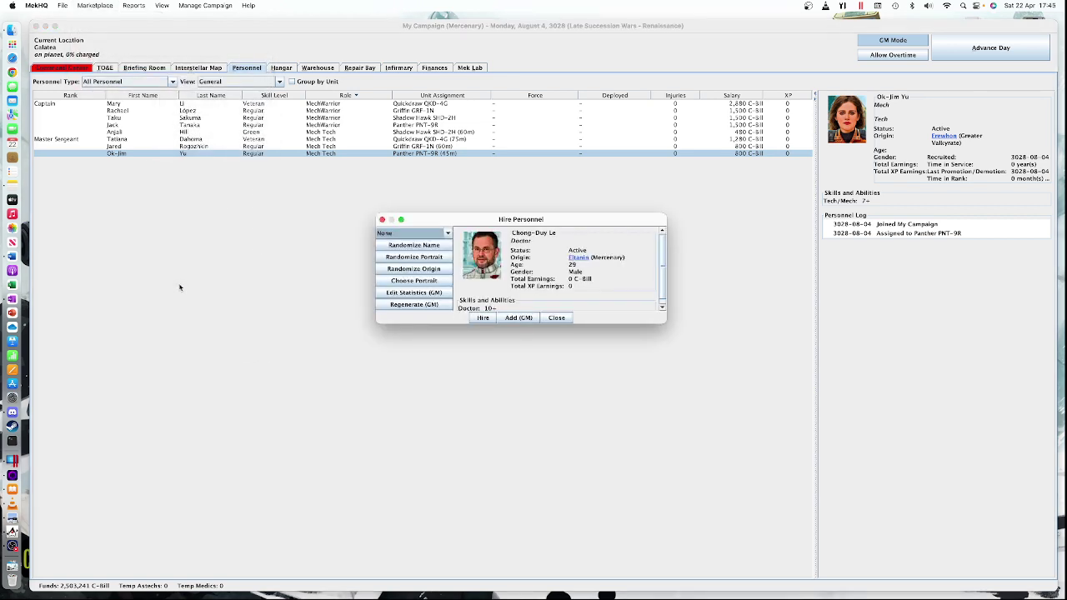
{"action": "left_click", "coordinate": [484, 319]}
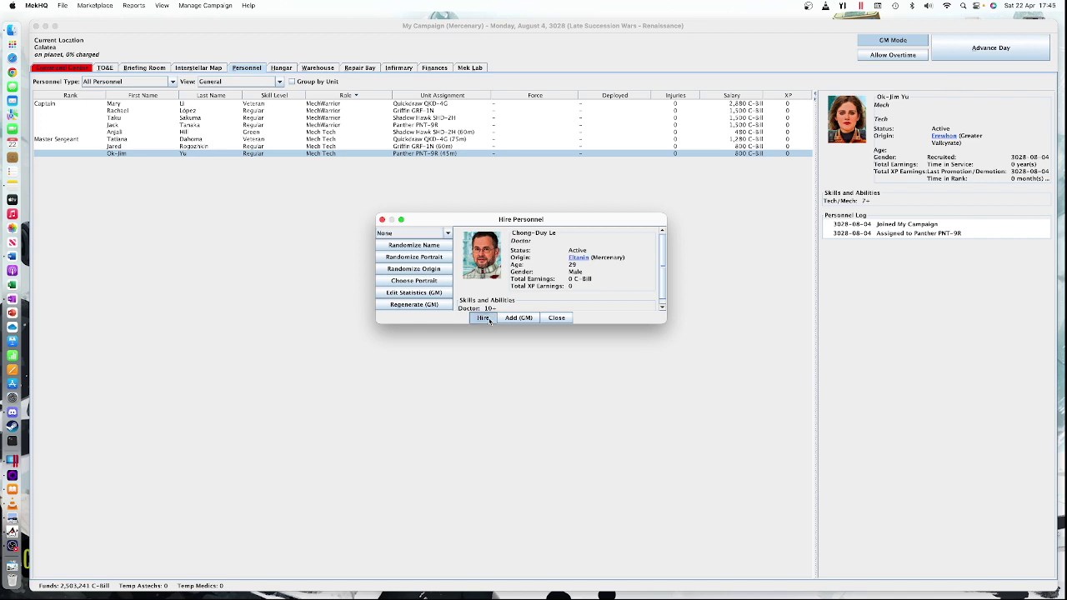
{"action": "left_click", "coordinate": [382, 219]}
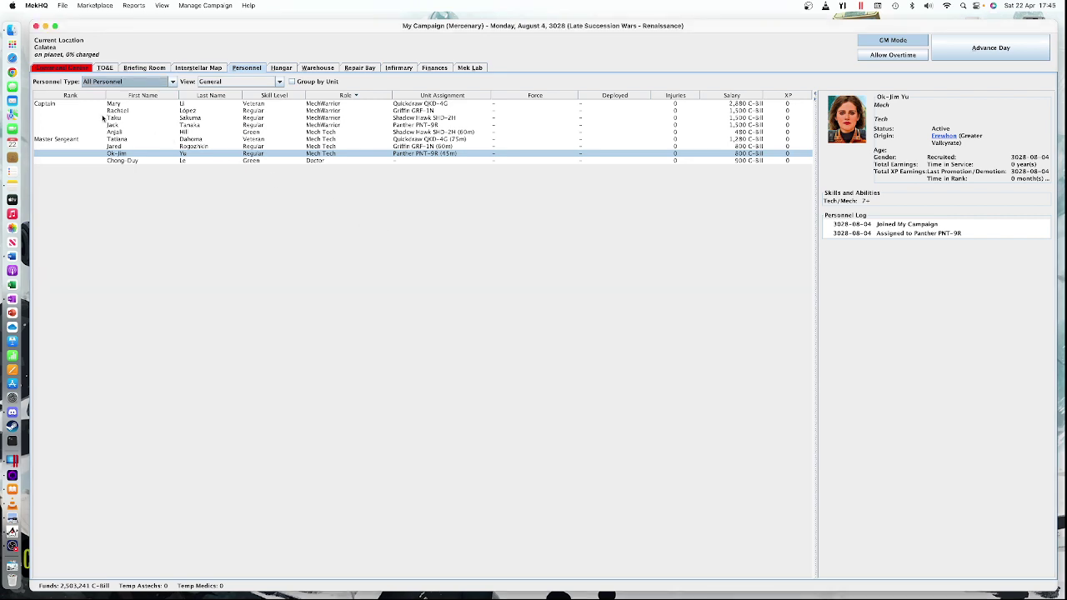
Step: Raise the hired doctor's Doctor skill to 7+ in the GM personnel editor and save the change
{"action": "left_click", "coordinate": [119, 161]}
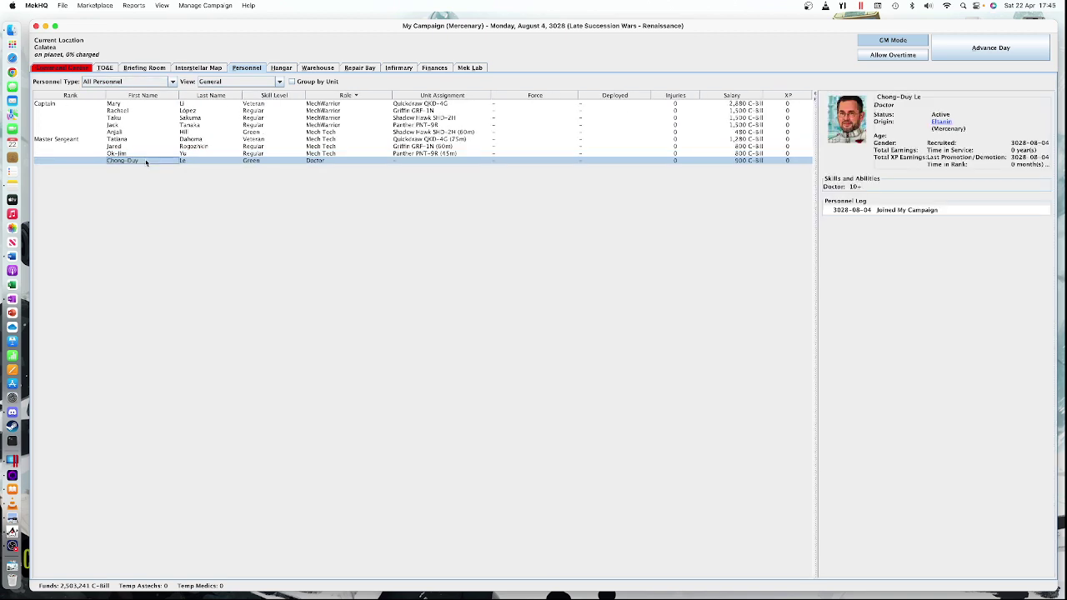
{"action": "right_click", "coordinate": [146, 162]}
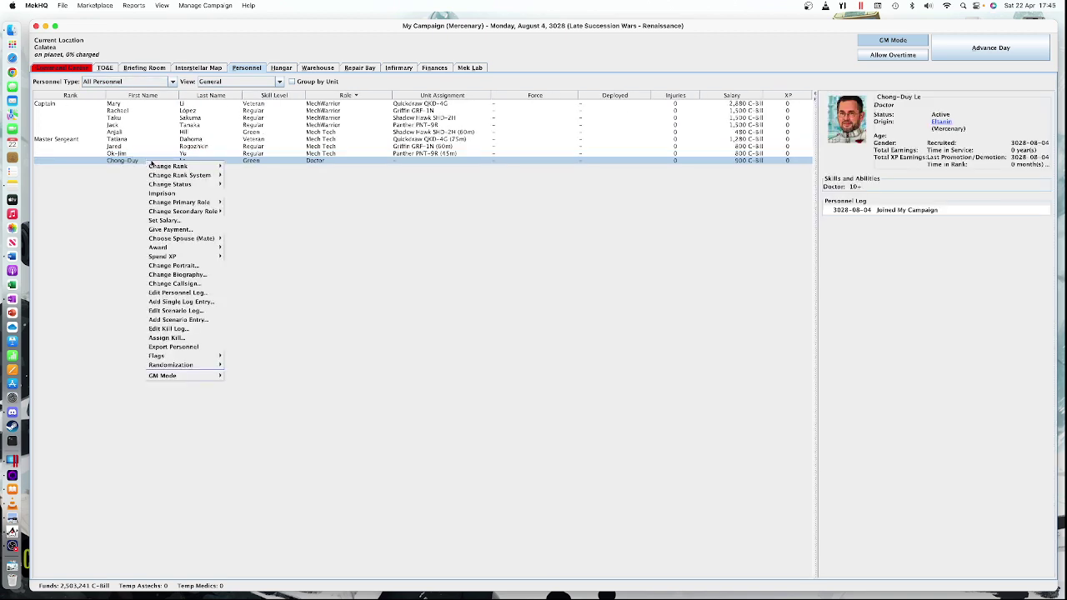
{"action": "mouse_move", "coordinate": [193, 375]}
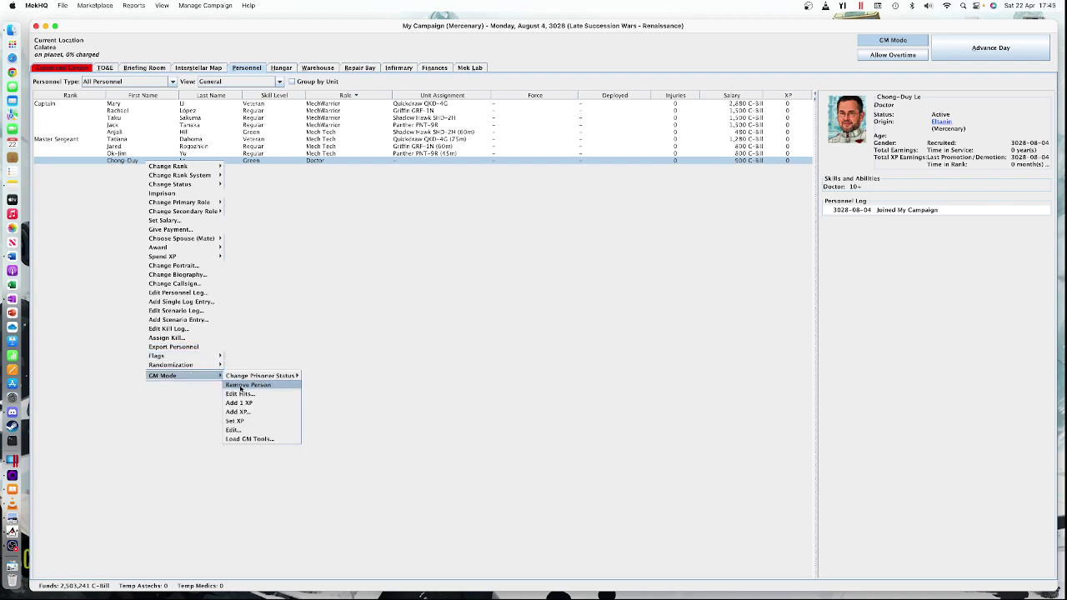
{"action": "left_click", "coordinate": [235, 431]}
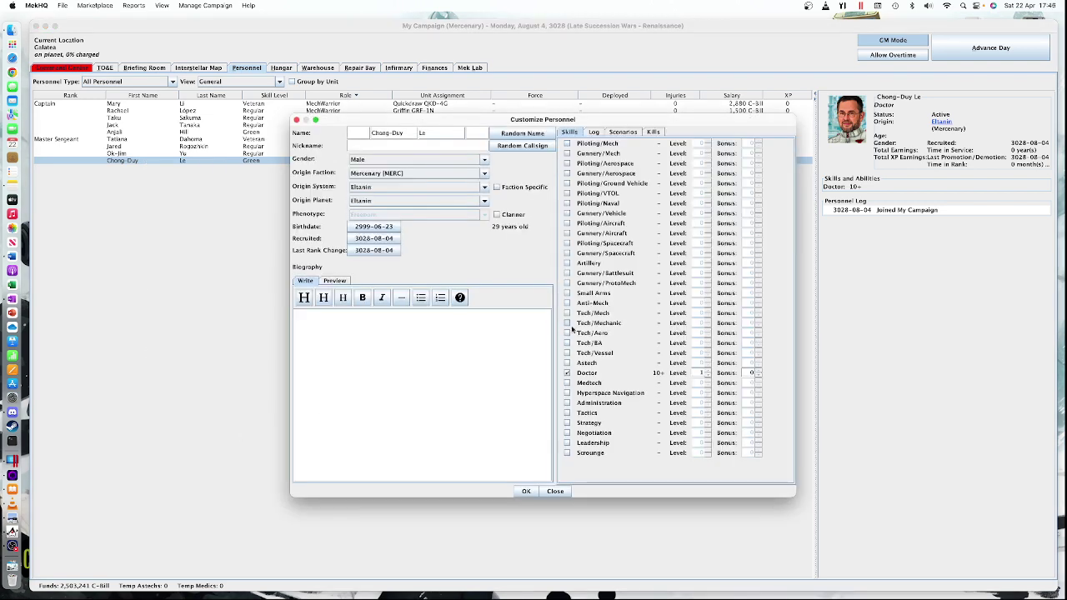
{"action": "left_click", "coordinate": [706, 373]}
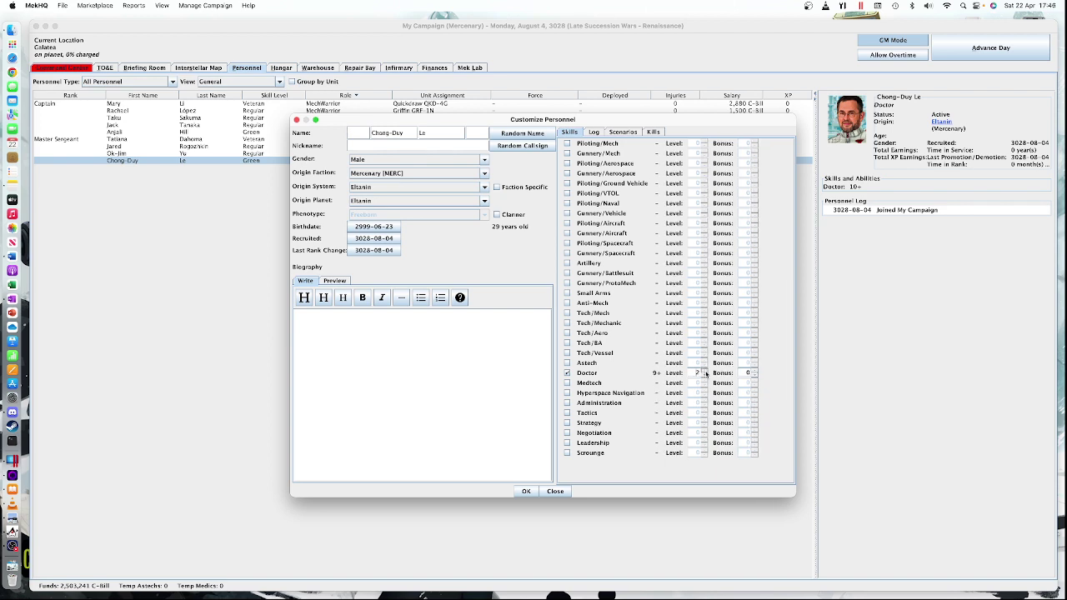
{"action": "left_click", "coordinate": [705, 373]}
{"action": "left_click", "coordinate": [526, 491]}
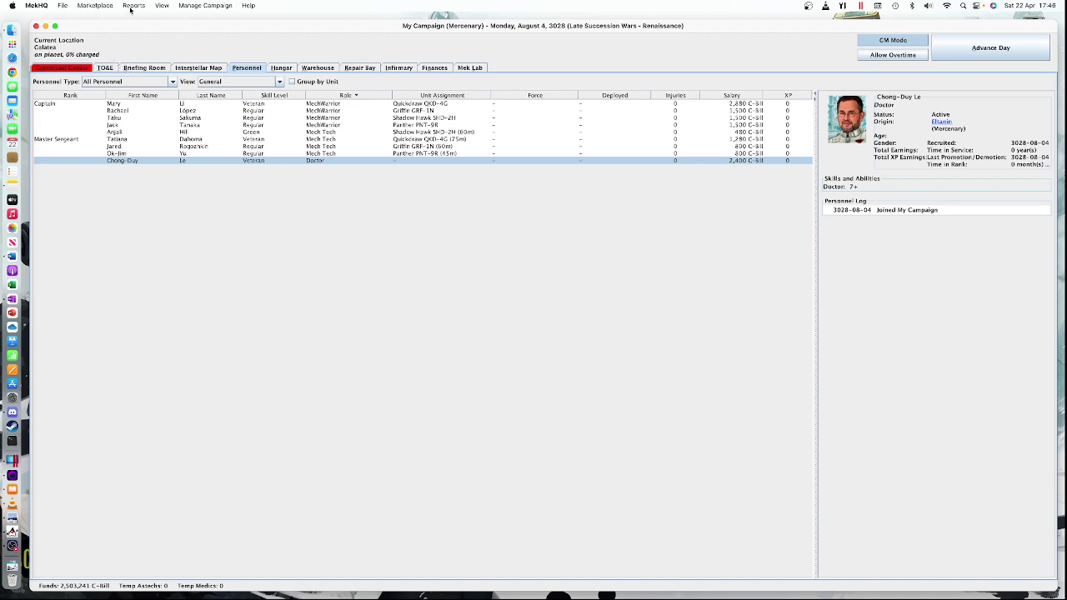
Step: Review the Unit Rating report for the company's reputation and support needs, and close it
{"action": "left_click", "coordinate": [132, 6]}
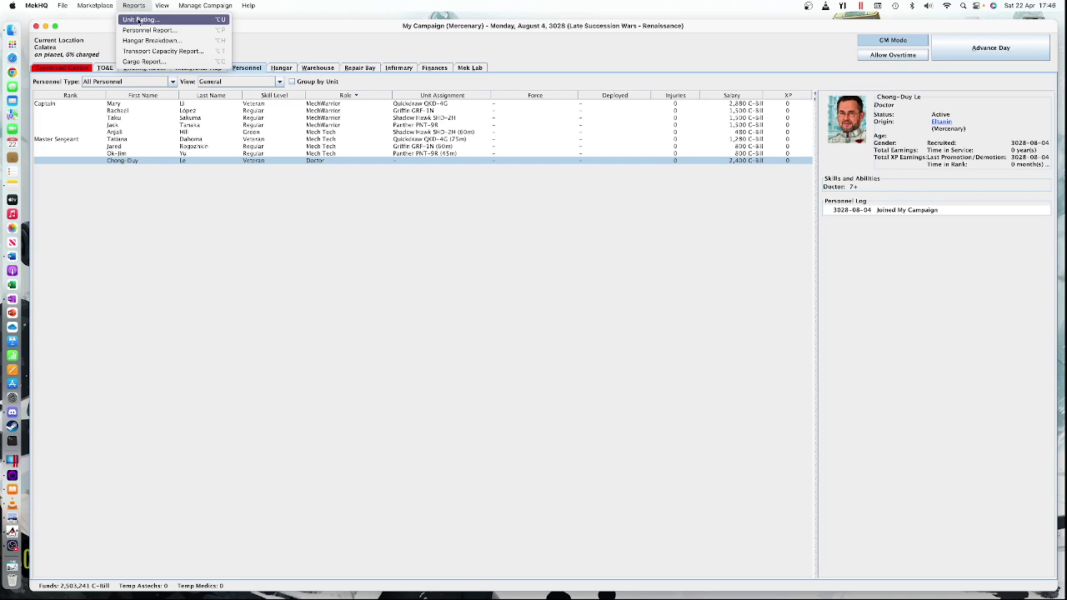
{"action": "left_click", "coordinate": [139, 19]}
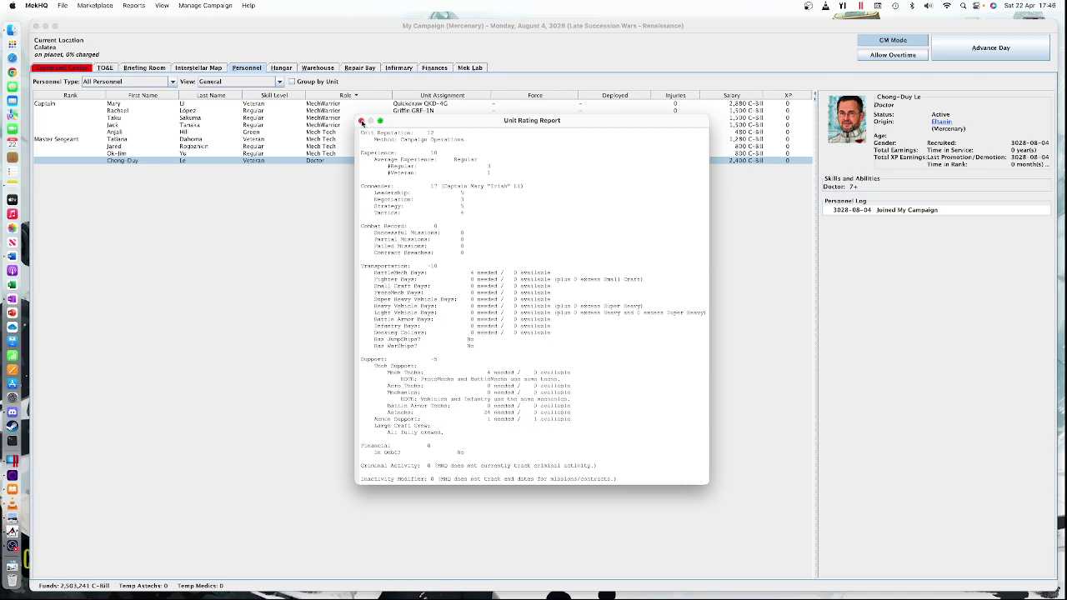
{"action": "left_click", "coordinate": [361, 121]}
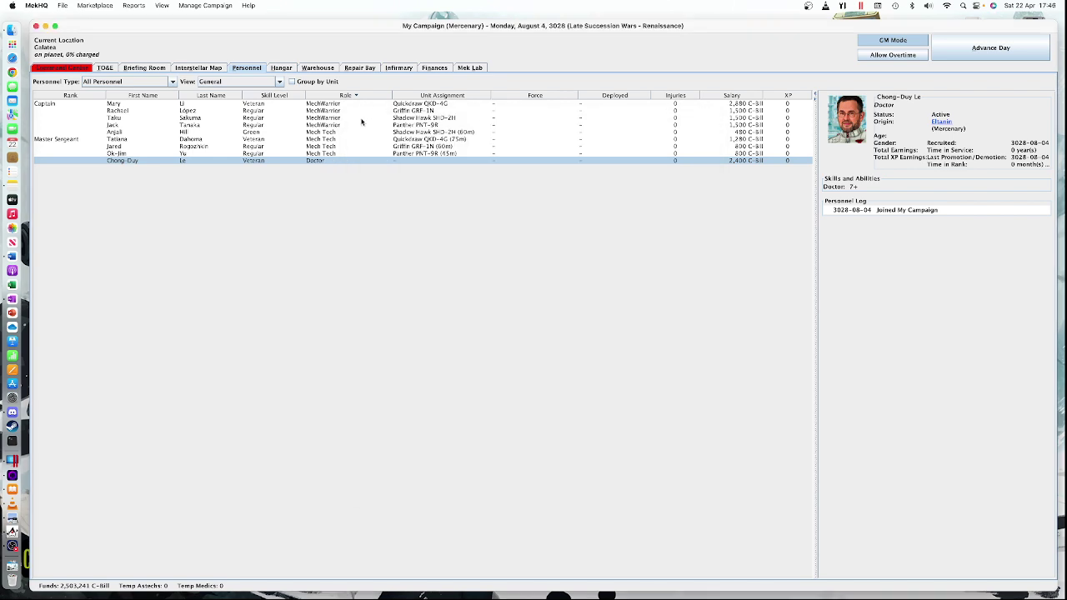
Step: Hire one Admin/Command person for the campaign, keeping the generated candidate, and return to the personnel list
{"action": "left_click", "coordinate": [106, 6]}
{"action": "mouse_move", "coordinate": [106, 62]}
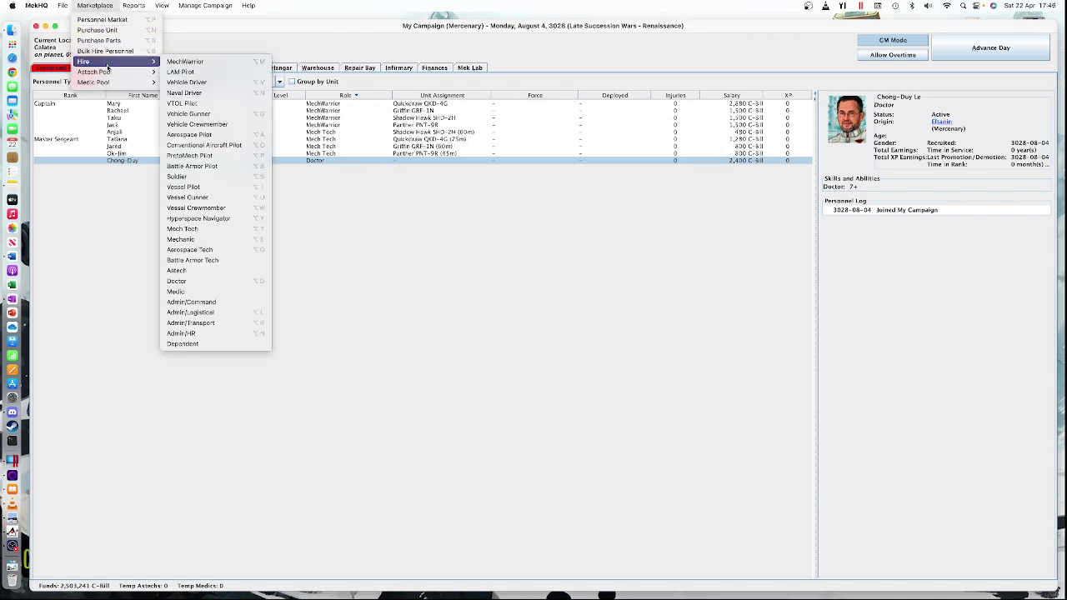
{"action": "left_click", "coordinate": [212, 306]}
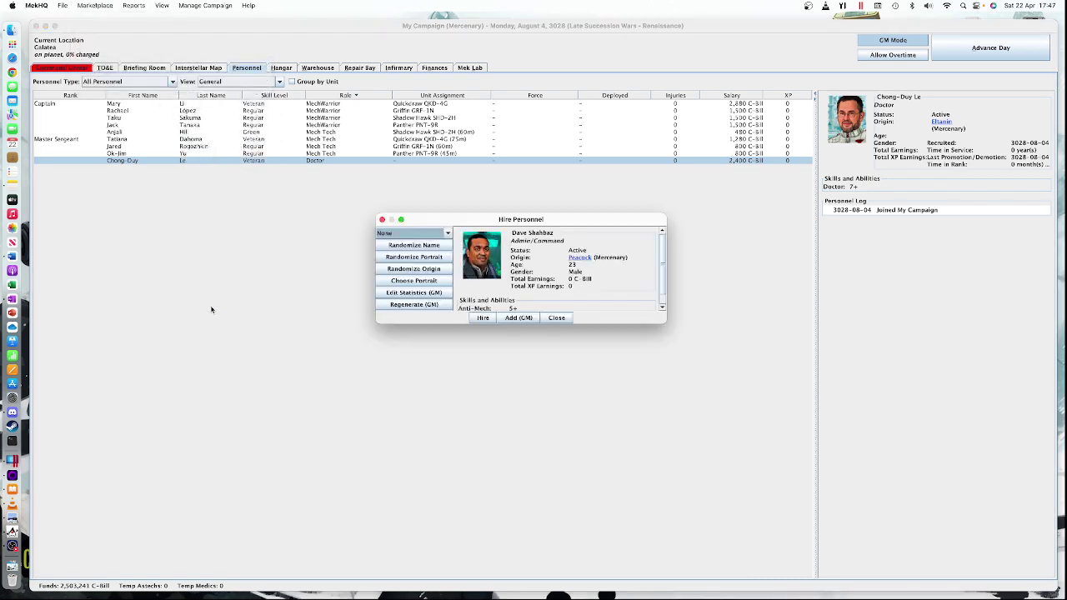
{"action": "left_click", "coordinate": [483, 318]}
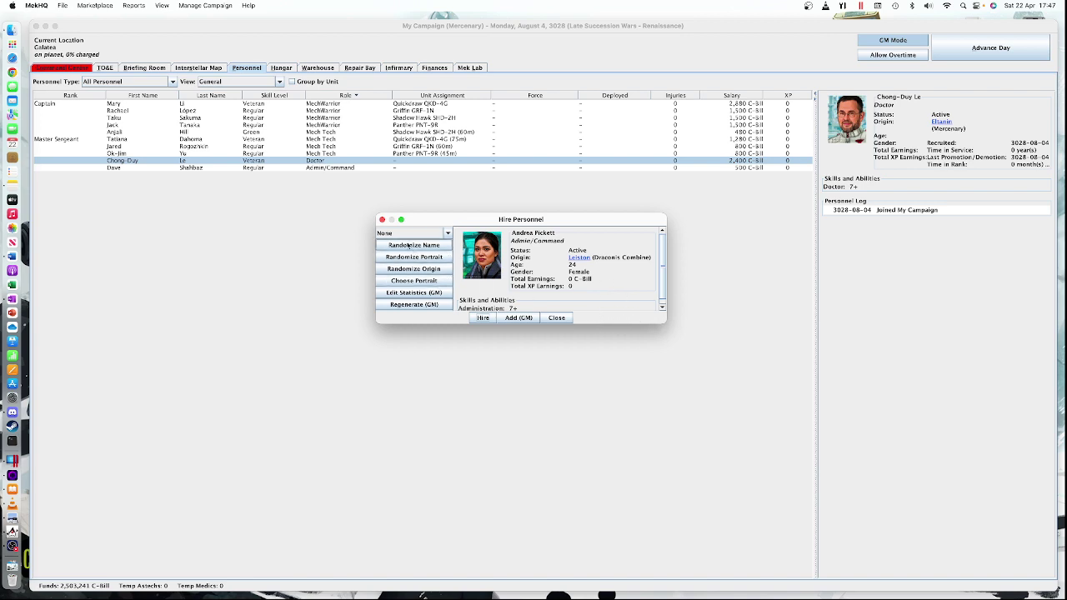
{"action": "left_click", "coordinate": [382, 221]}
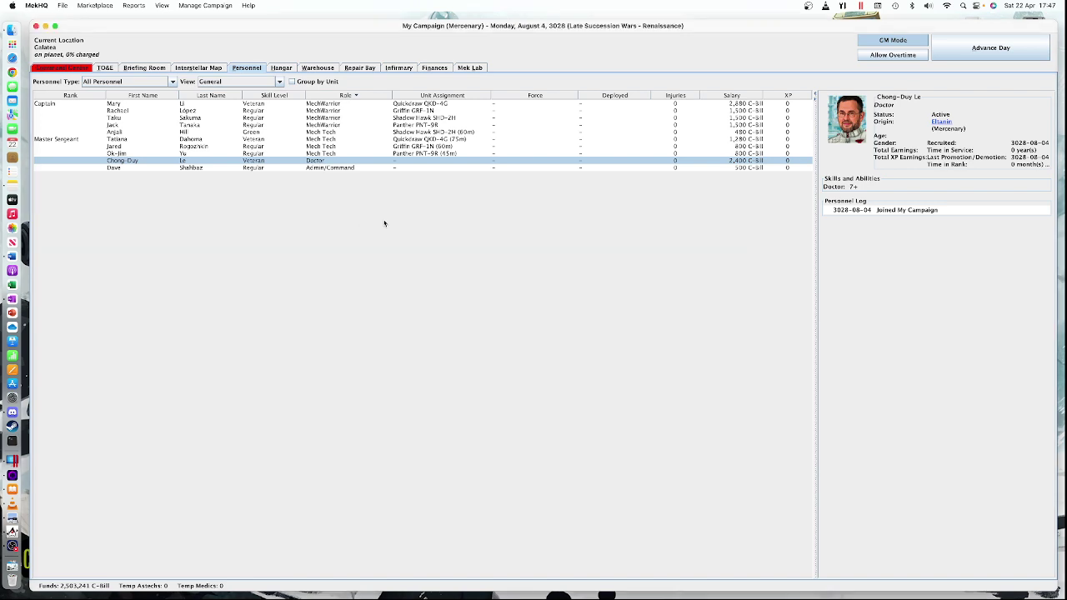
Step: Set the hired Admin/Command person's Administration skill to level 4 in the GM personnel editor and save the change
{"action": "left_click", "coordinate": [143, 168]}
{"action": "double_click", "coordinate": [143, 168]}
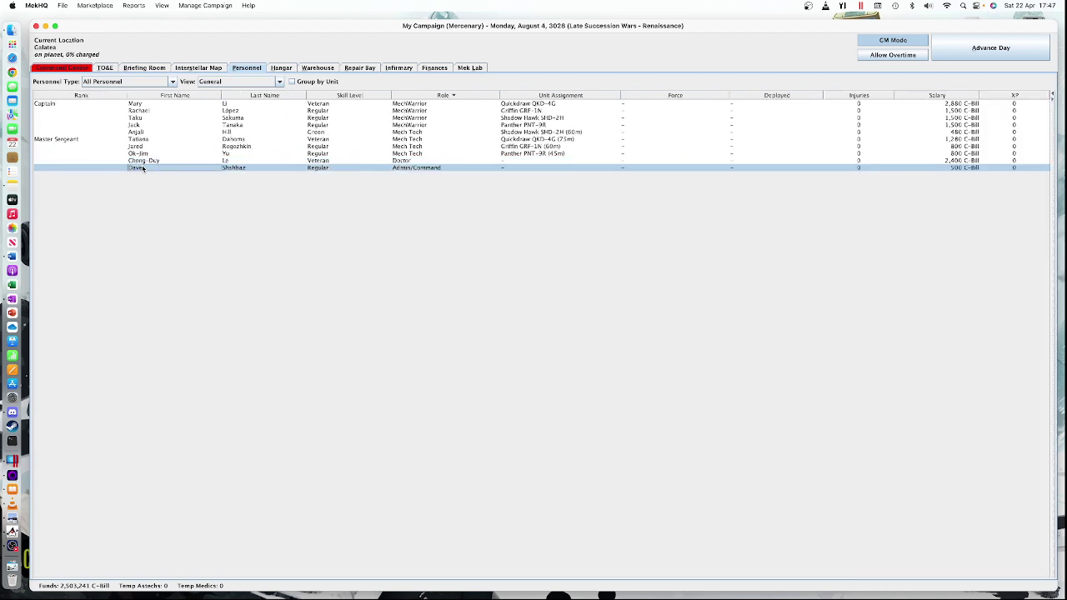
{"action": "right_click", "coordinate": [142, 169]}
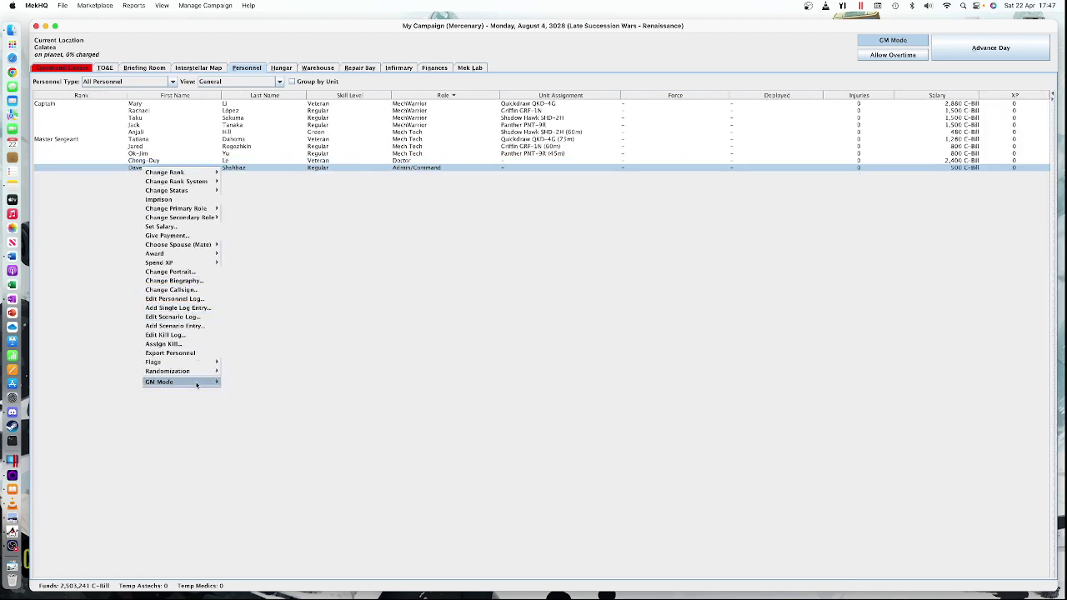
{"action": "mouse_move", "coordinate": [196, 384]}
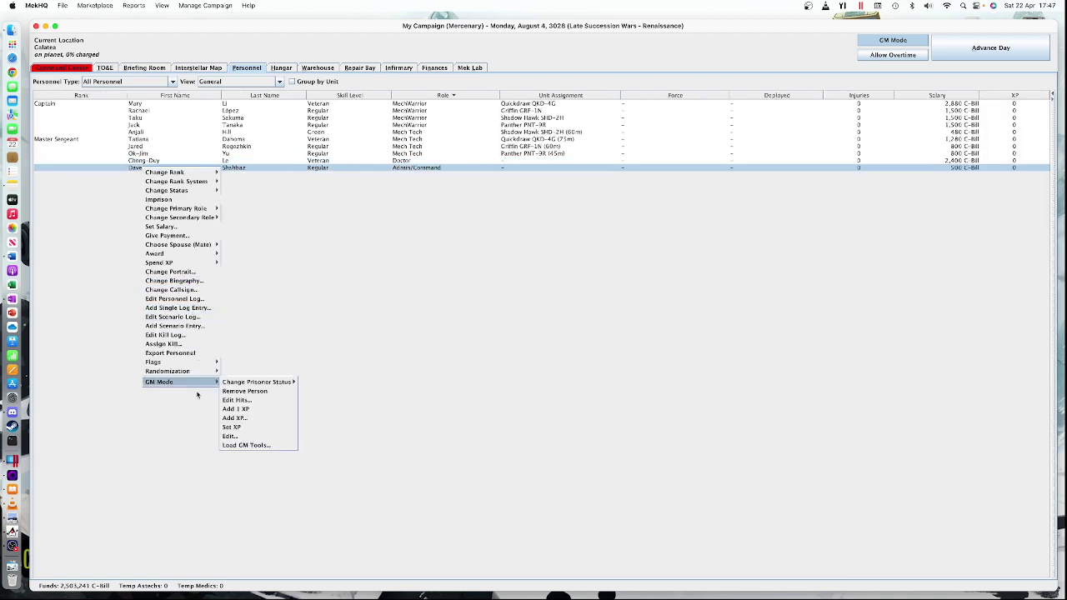
{"action": "left_click", "coordinate": [239, 437]}
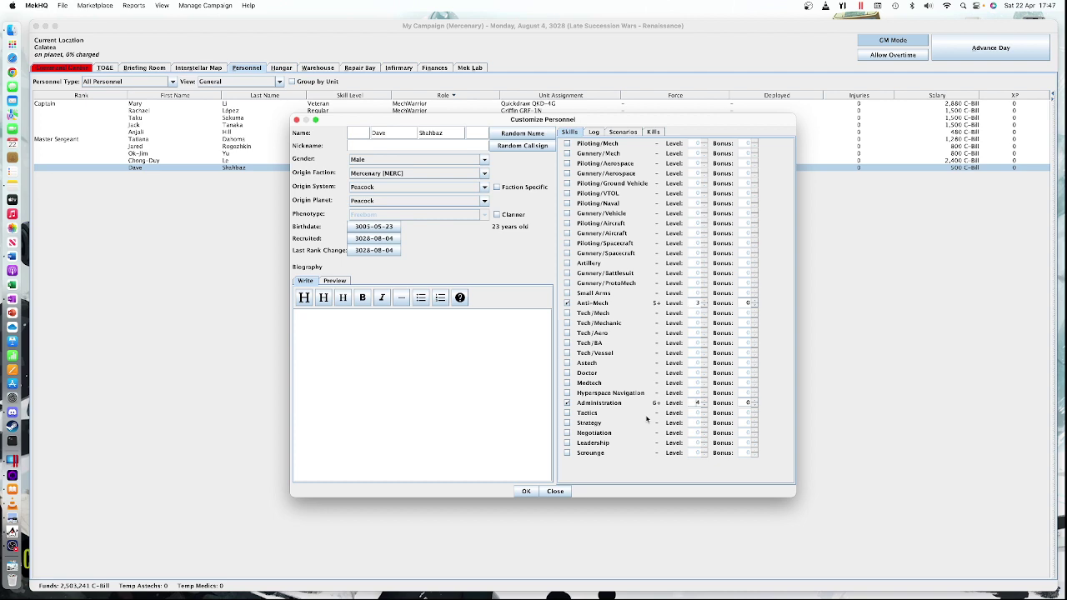
{"action": "left_click", "coordinate": [526, 491]}
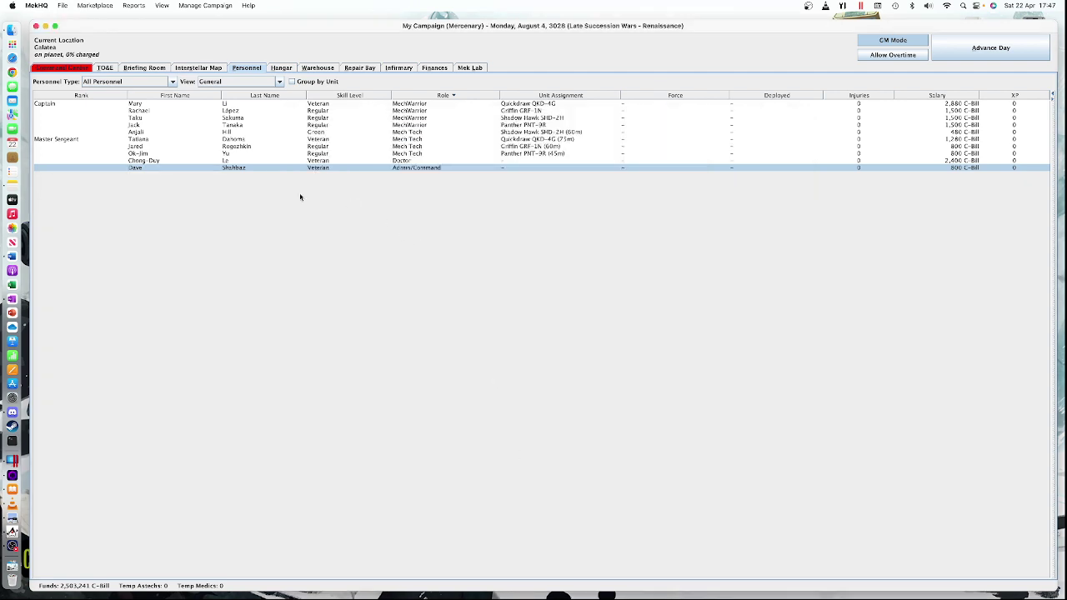